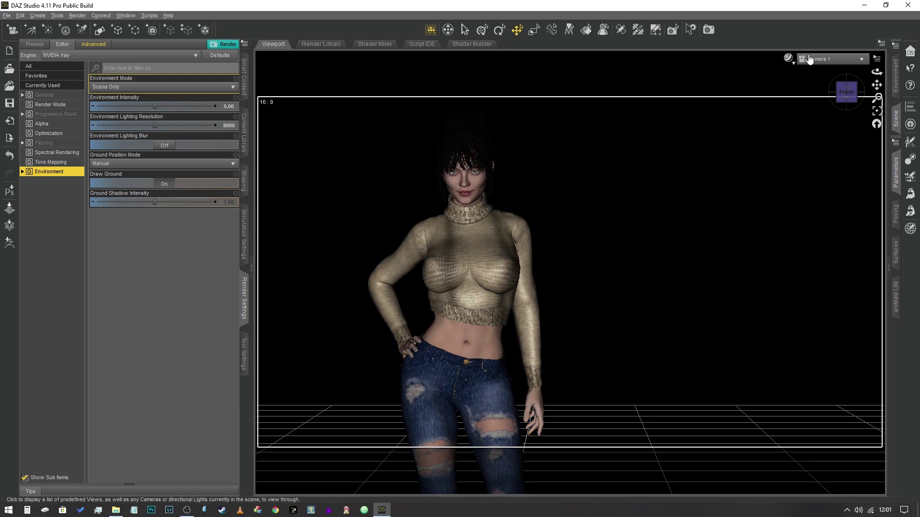
Preview the scene in the NVIDIA Iray draw style, and return the viewport to Texture Shaded
click(788, 58)
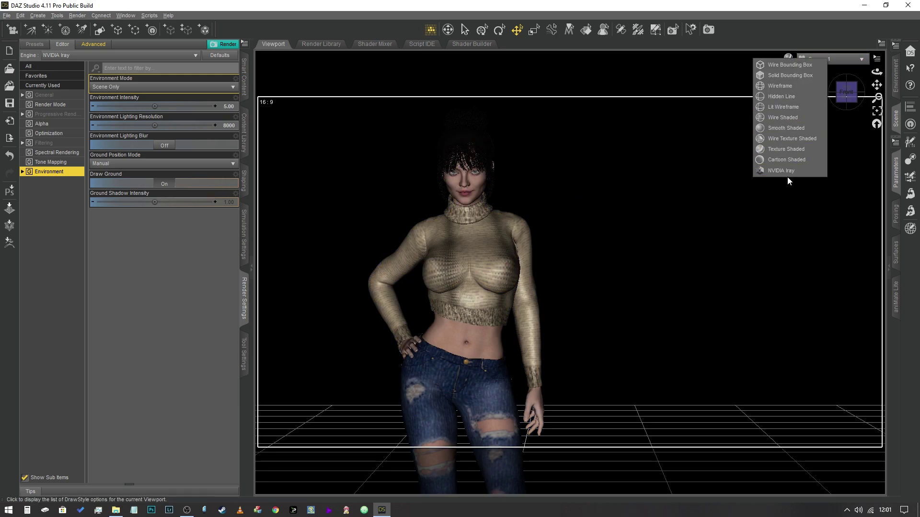
click(787, 178)
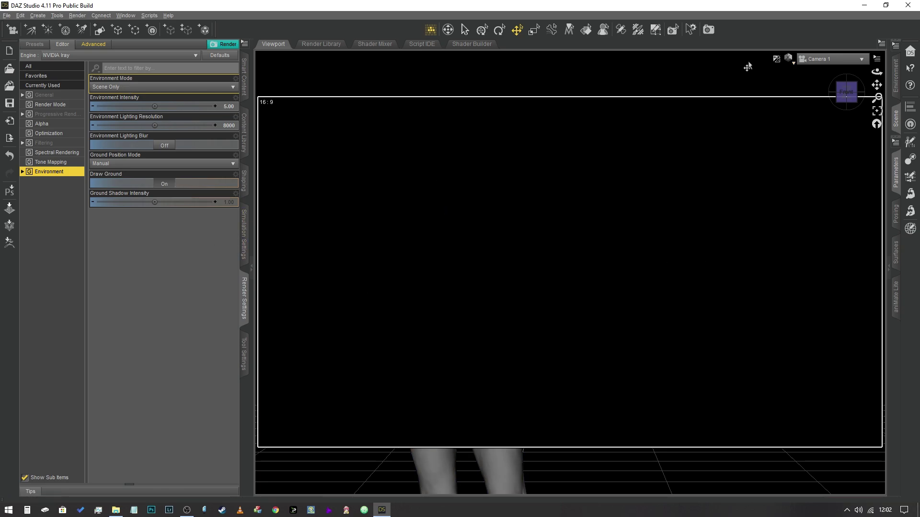
click(786, 60)
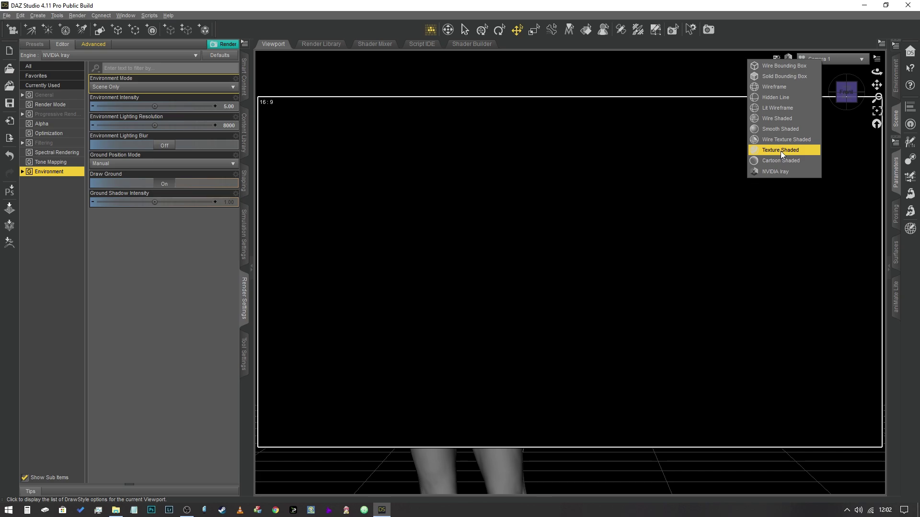
click(780, 151)
Switch the viewport to Perspective View and look at the figure from its side
click(817, 60)
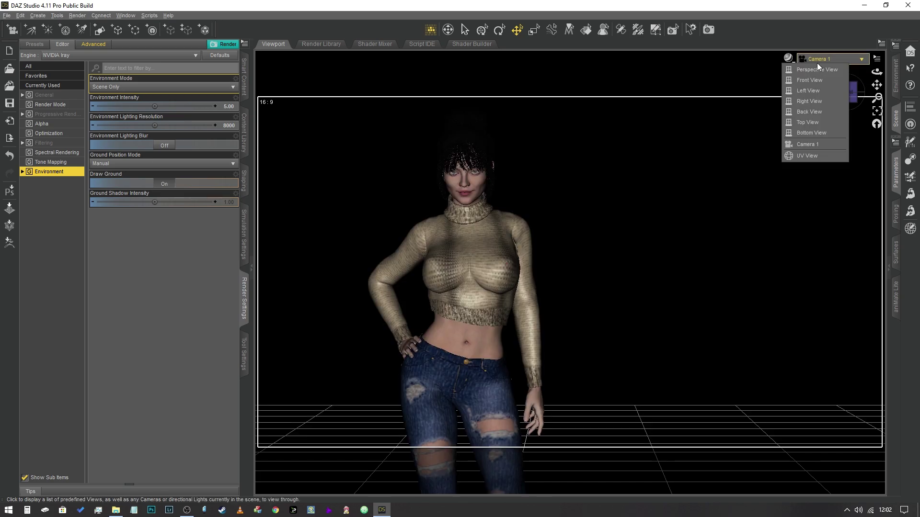
click(835, 69)
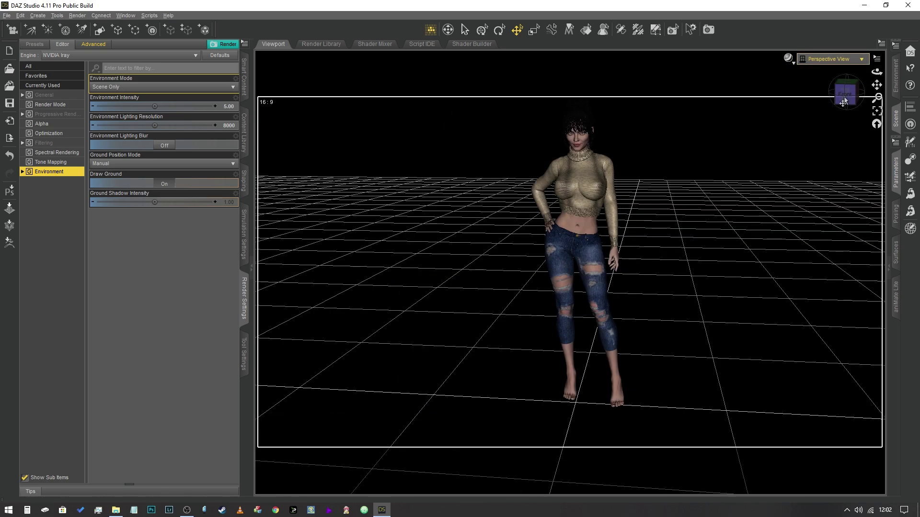
drag(847, 96, 733, 115)
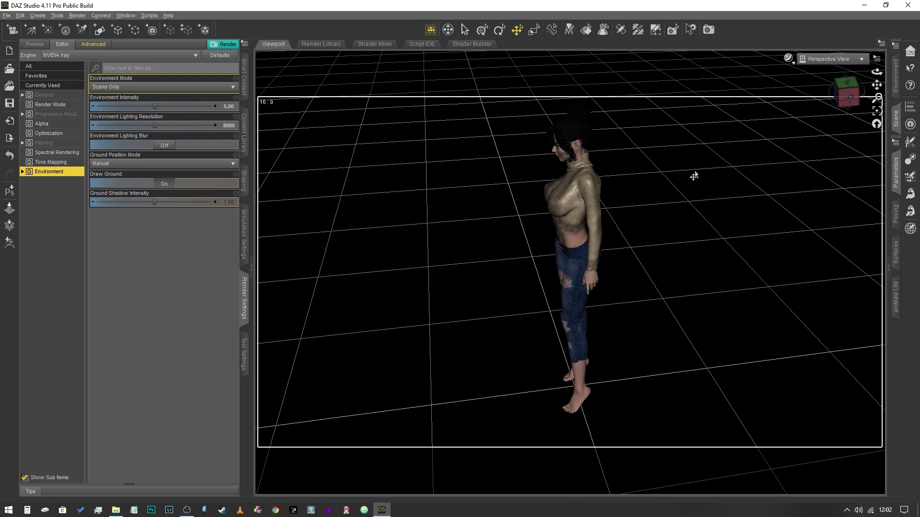
Create a plane primitive at World Center with Y Positive axis, 1 m size and 1 division, and select it
click(99, 31)
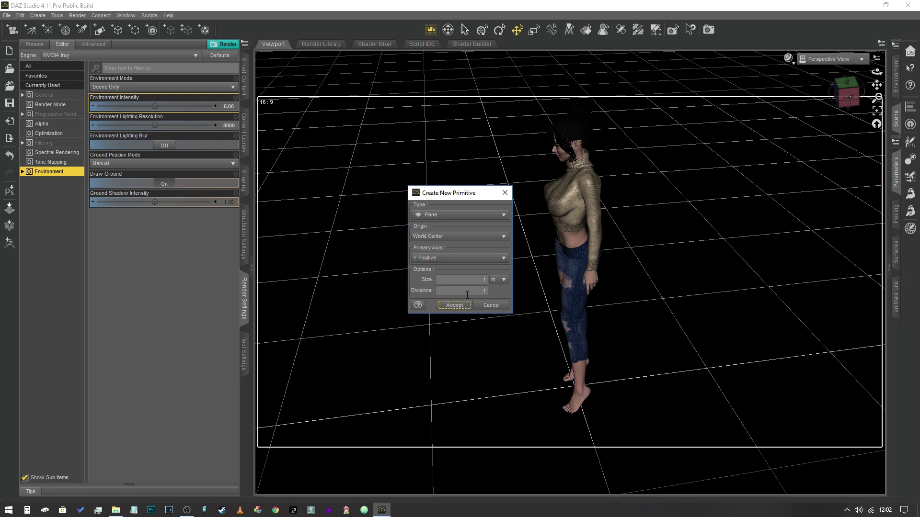
click(454, 305)
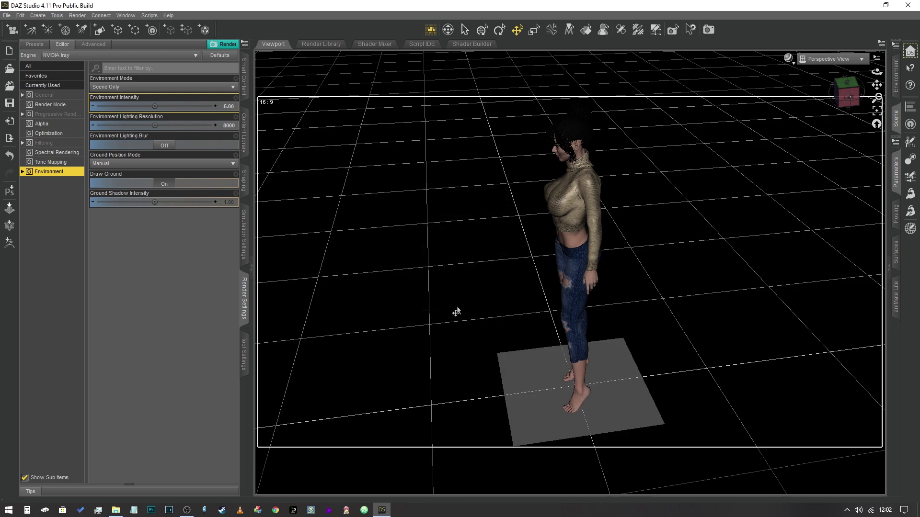
click(637, 395)
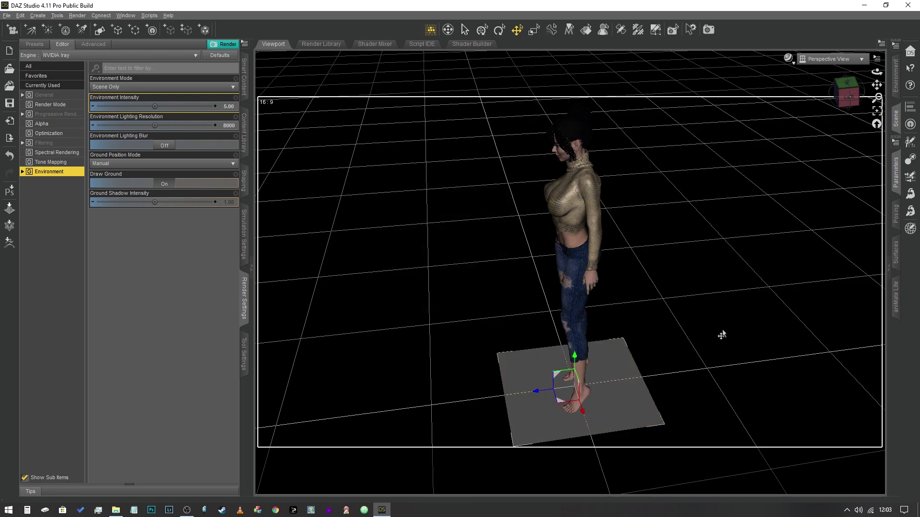
Group the Mom figure and Camera 1 as Group 1, and make the group unselectable in the viewport
click(896, 119)
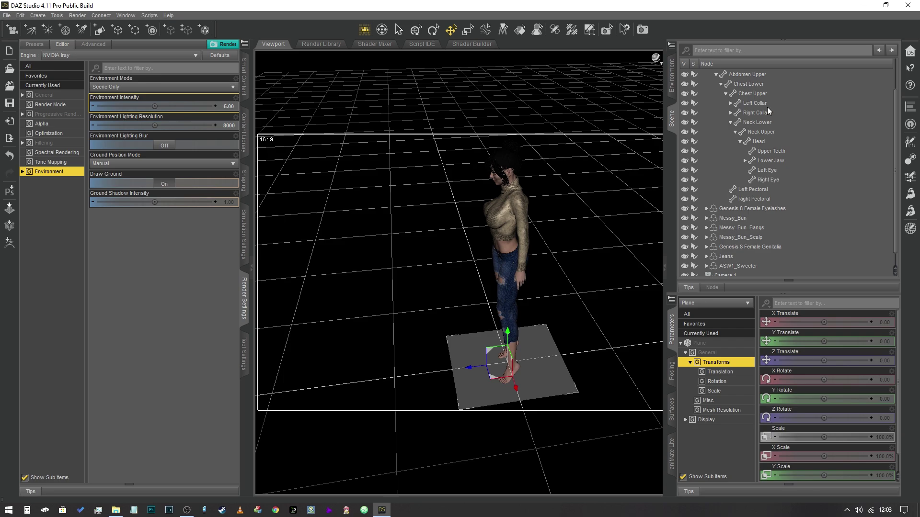
scroll(738, 102, up, 2)
click(701, 75)
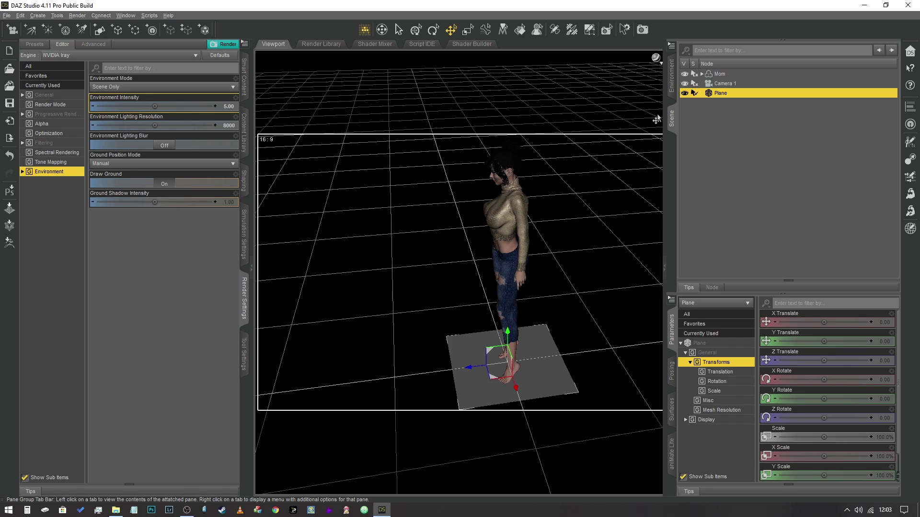
click(719, 74)
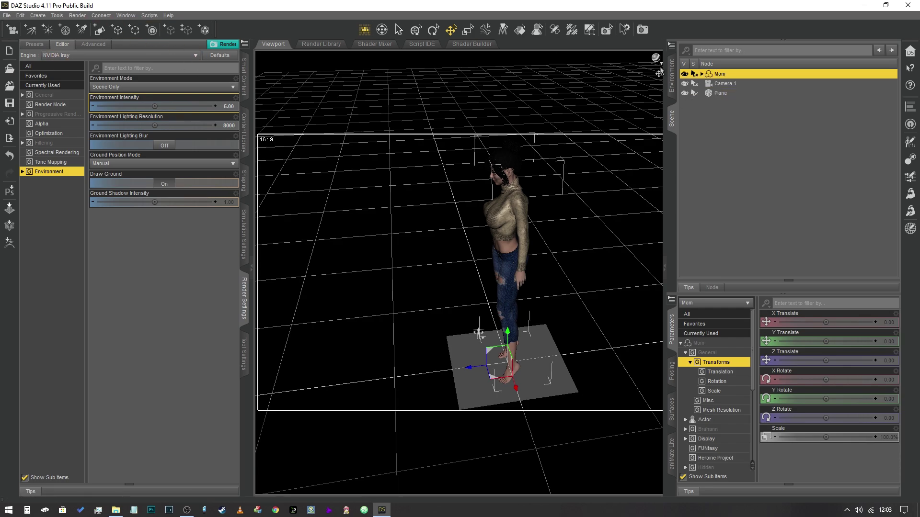
ctrl+click(738, 81)
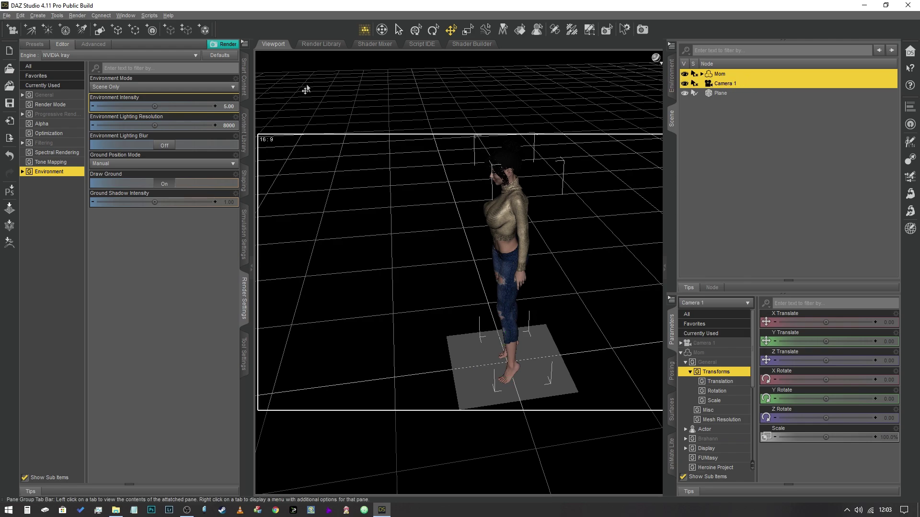
click(135, 32)
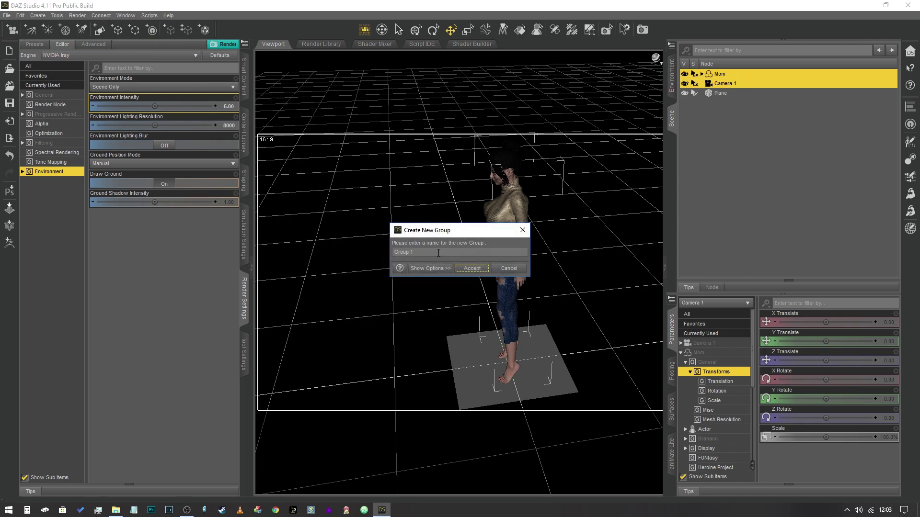
click(470, 268)
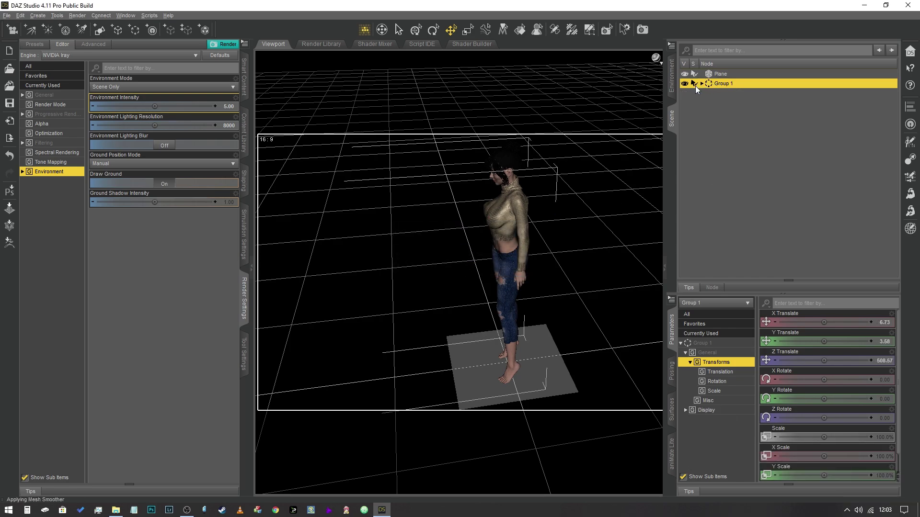
click(694, 83)
click(620, 171)
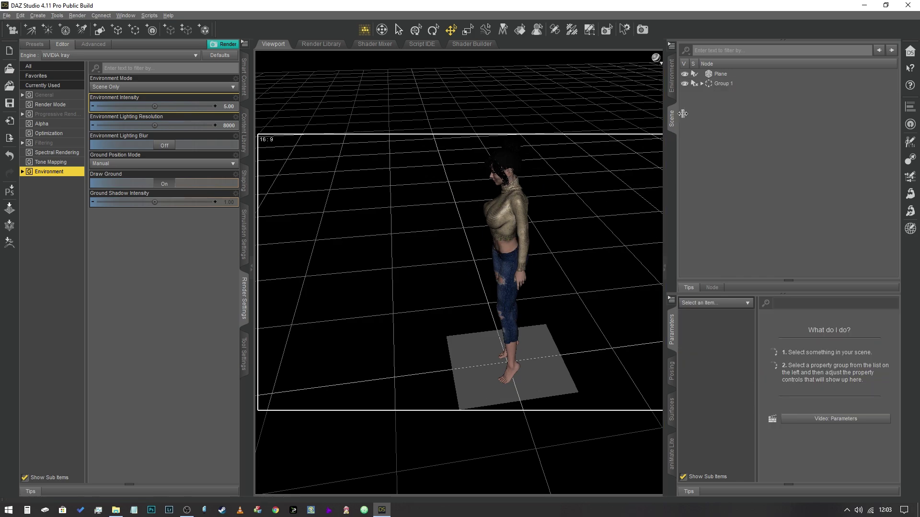
Stand the plane upright by setting its X Rotate to 90
click(537, 340)
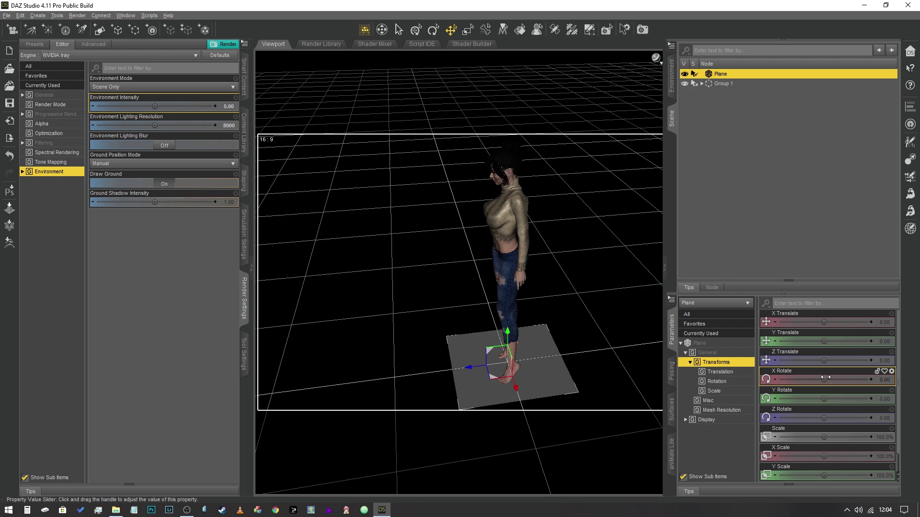
drag(824, 379, 851, 379)
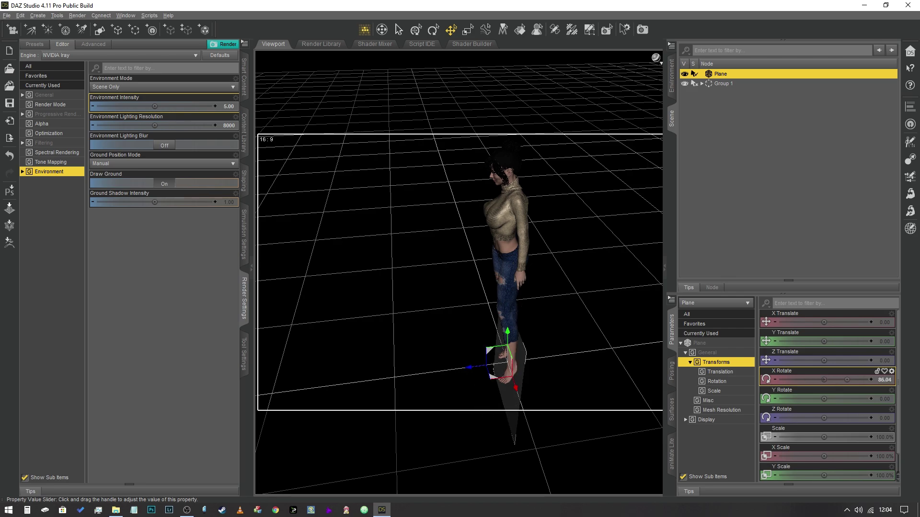
click(884, 380)
text(90)
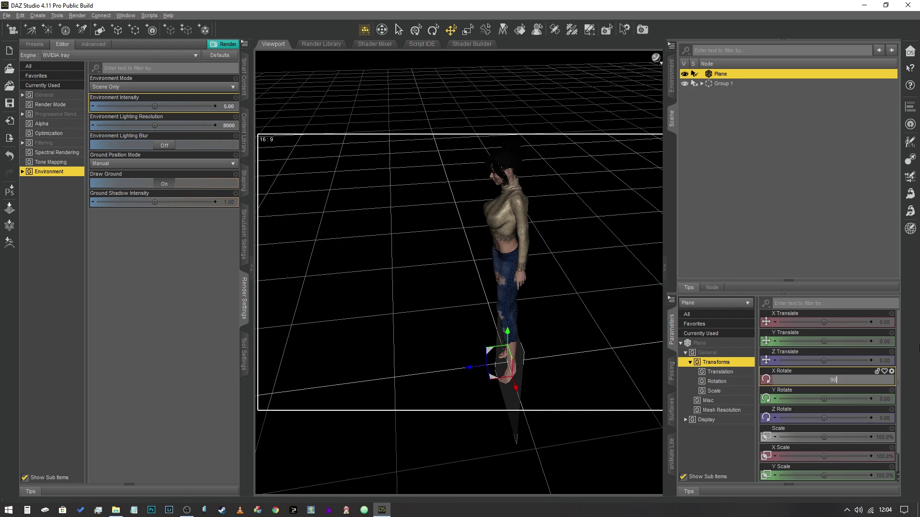
key(Return)
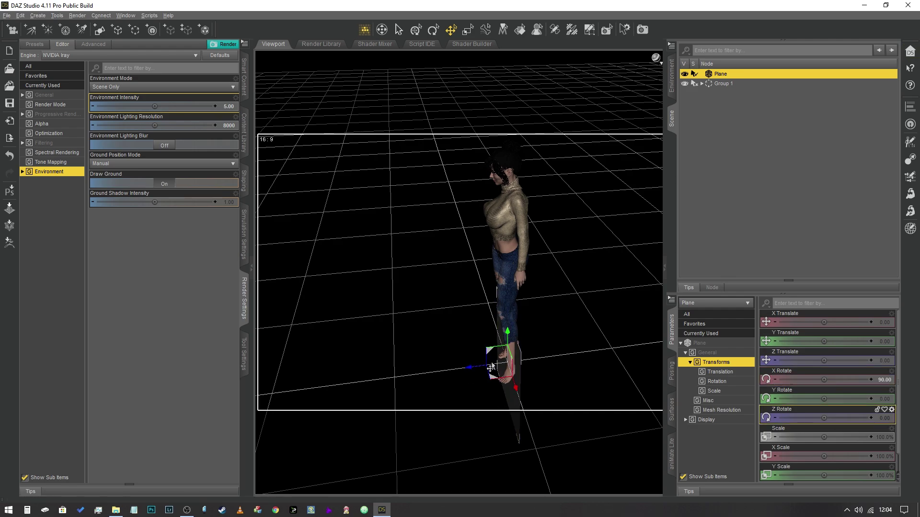
Move the plane behind the figure to about X 26, Z -90, and rotate it to about X 116, Y -270, Z 270
drag(491, 385, 595, 386)
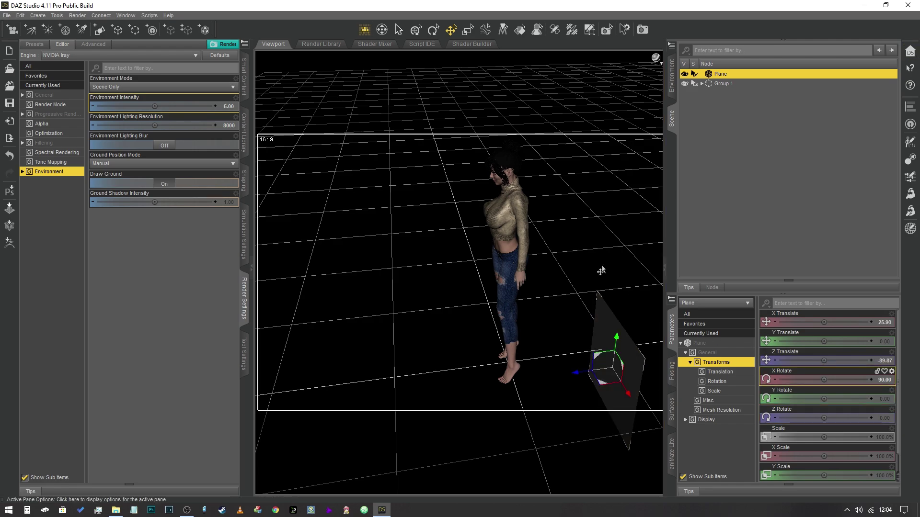
click(432, 30)
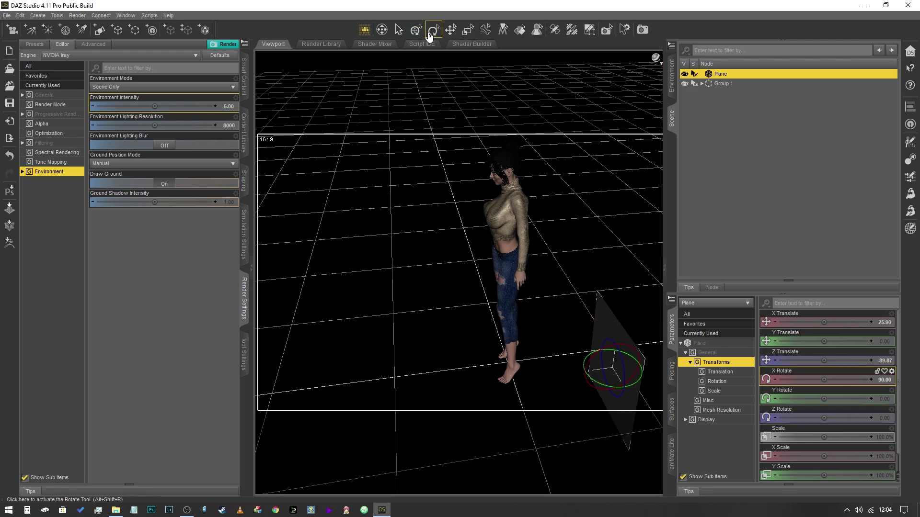
drag(630, 389, 623, 392)
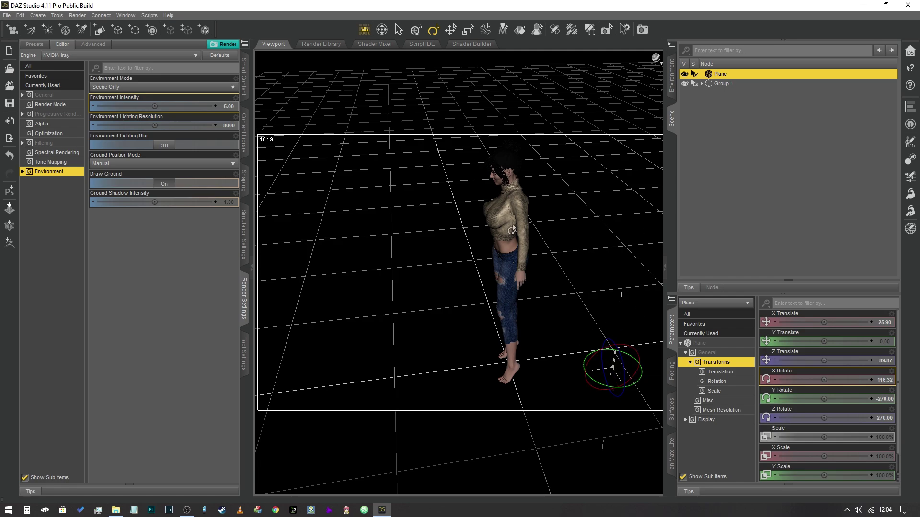
Raise the plane behind the figure to a Y Translate of about 116
click(450, 29)
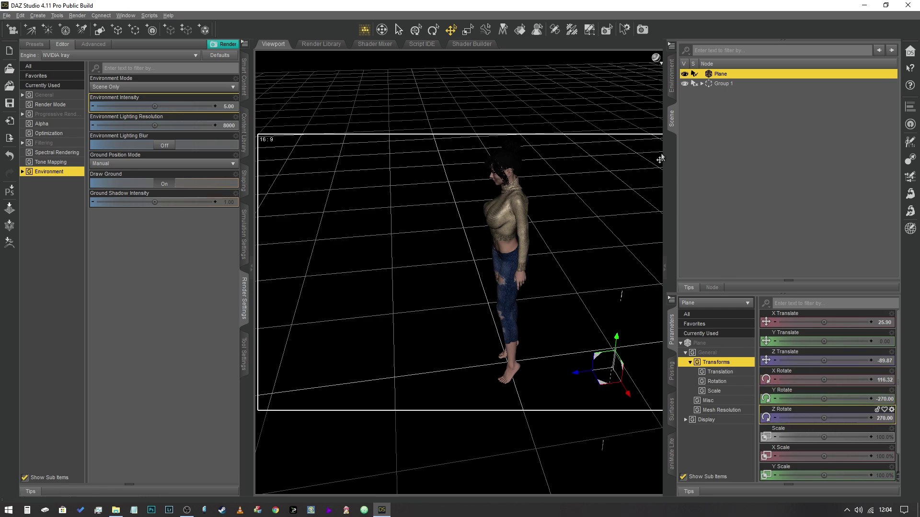
click(672, 111)
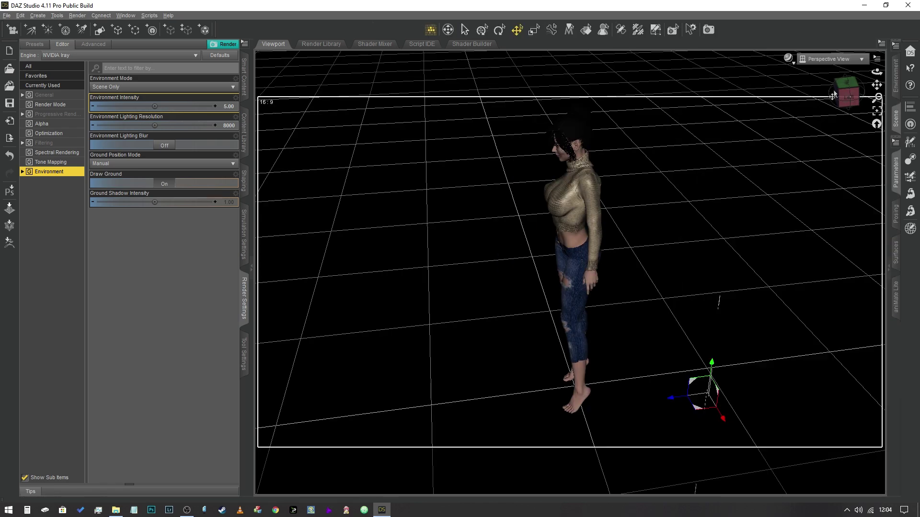
drag(839, 93, 881, 89)
drag(454, 351, 464, 190)
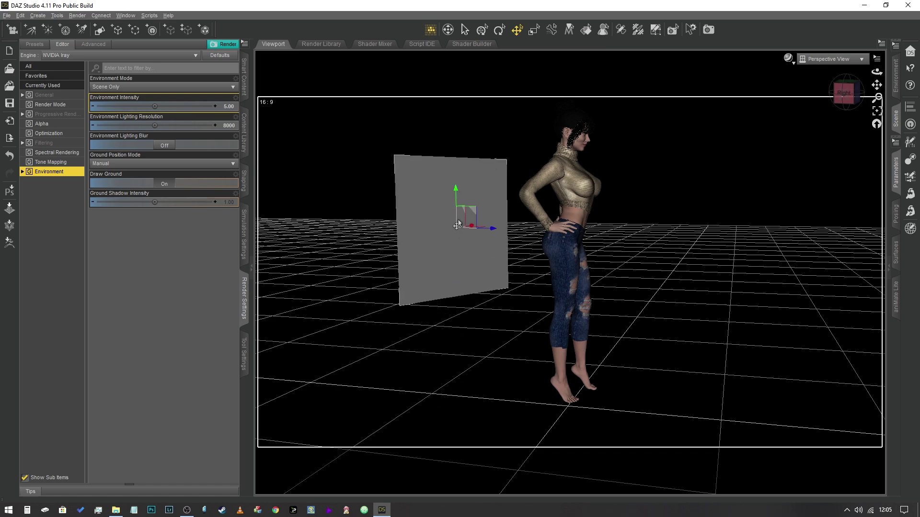
Enlarge the plane to an X Scale of about 138% and a Z Scale of about 269%
drag(852, 94, 874, 225)
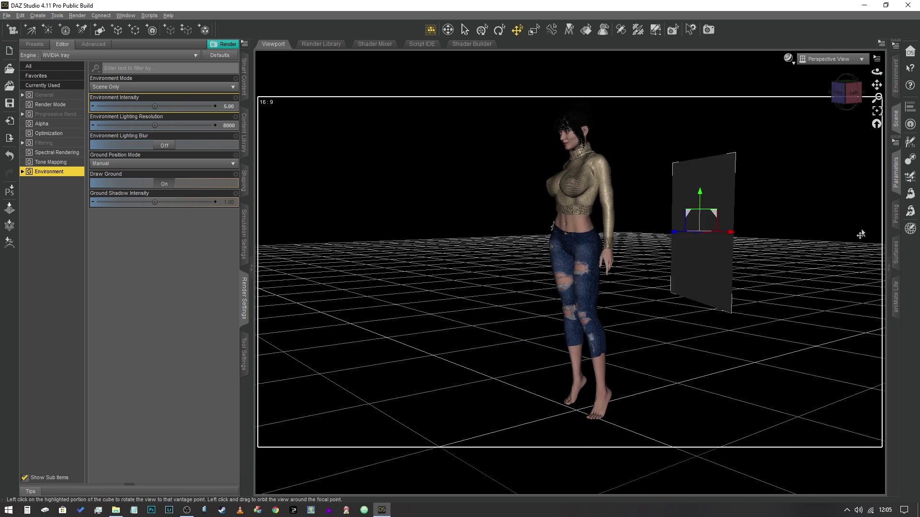
click(893, 178)
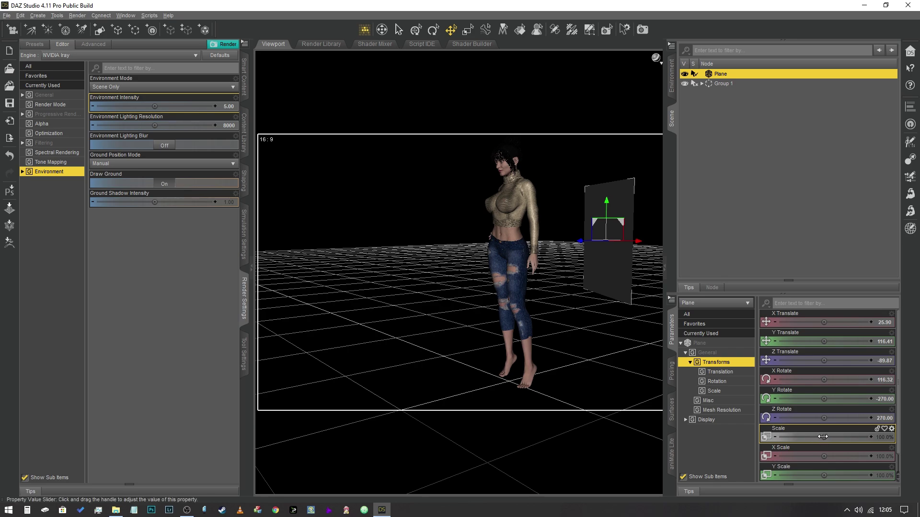
drag(834, 456, 766, 420)
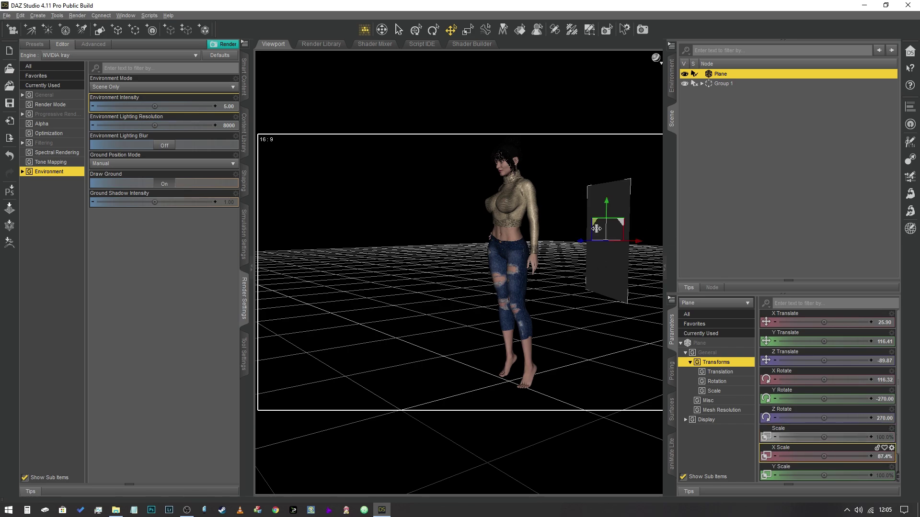
scroll(857, 437, down, 1)
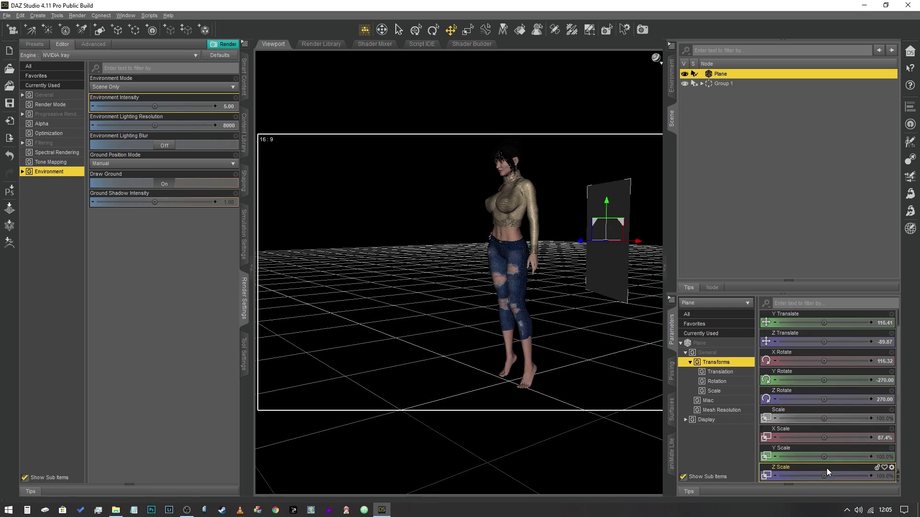
drag(857, 476, 910, 476)
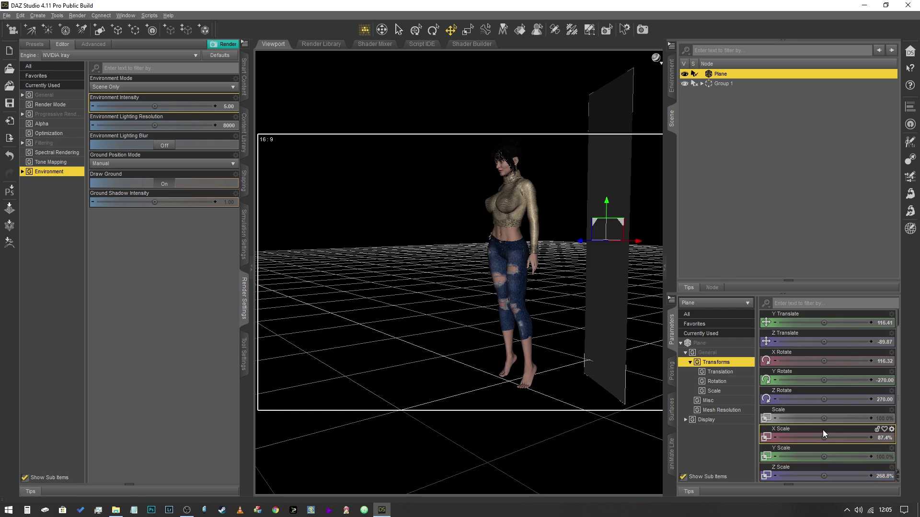
drag(826, 438, 863, 438)
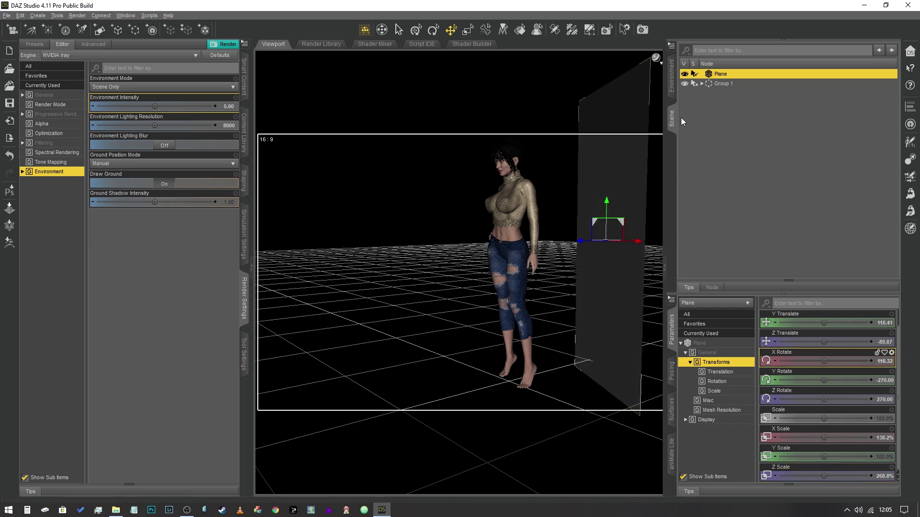
Shift the plane sideways along X toward the figure's lowered arm, and move it farther behind the figure along Z
drag(664, 240, 886, 239)
click(846, 94)
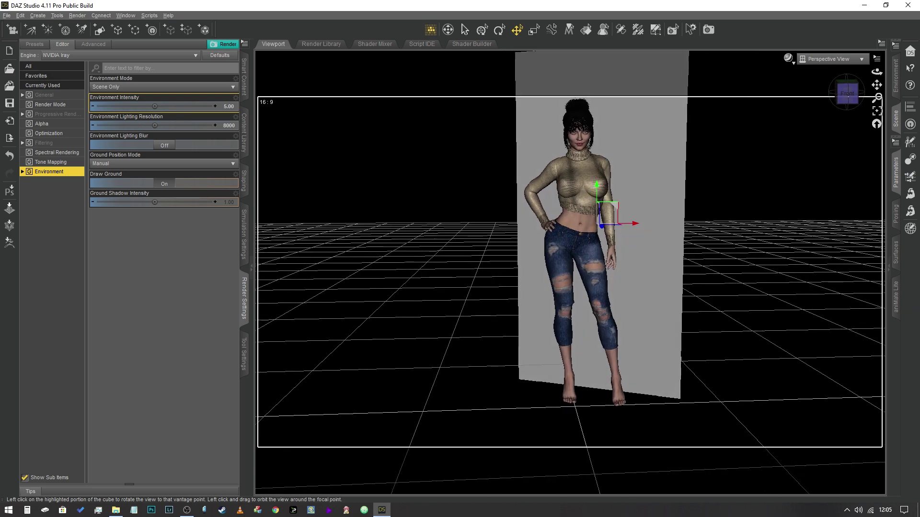
drag(633, 223, 664, 224)
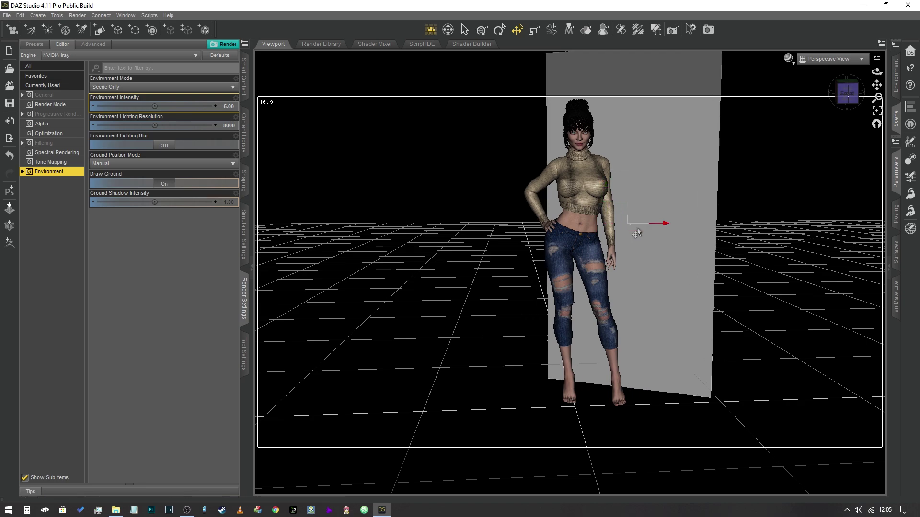
drag(849, 95, 803, 112)
drag(709, 277, 736, 268)
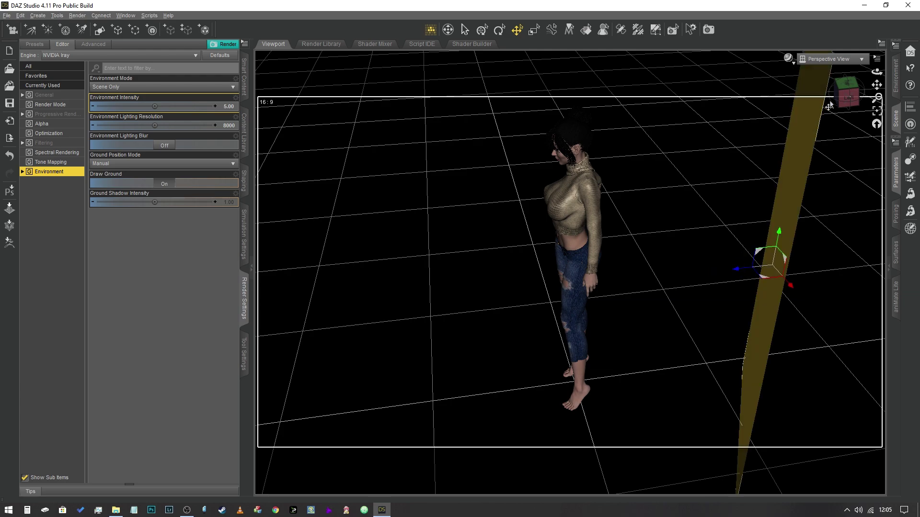
Give the plane's Default surface a white Emission Color and set its Luminance Units to kcd/m^2
drag(848, 98, 784, 115)
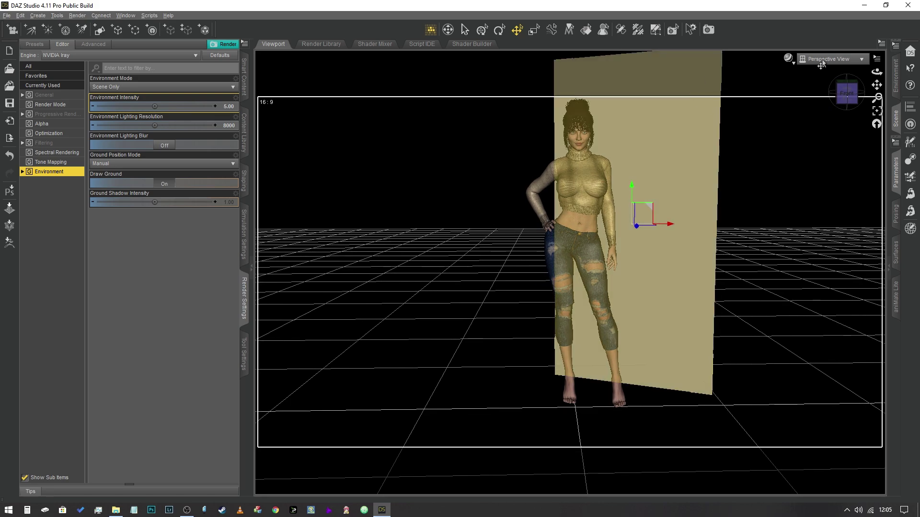
click(895, 175)
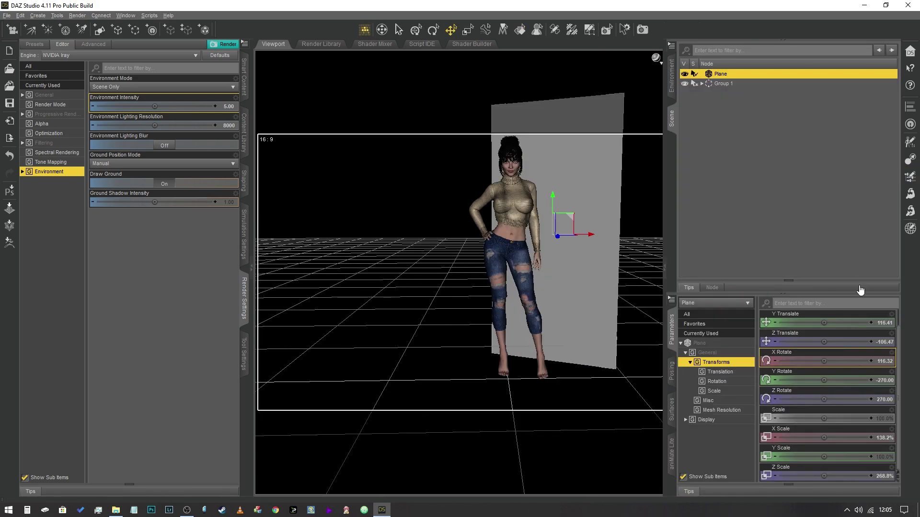
click(671, 415)
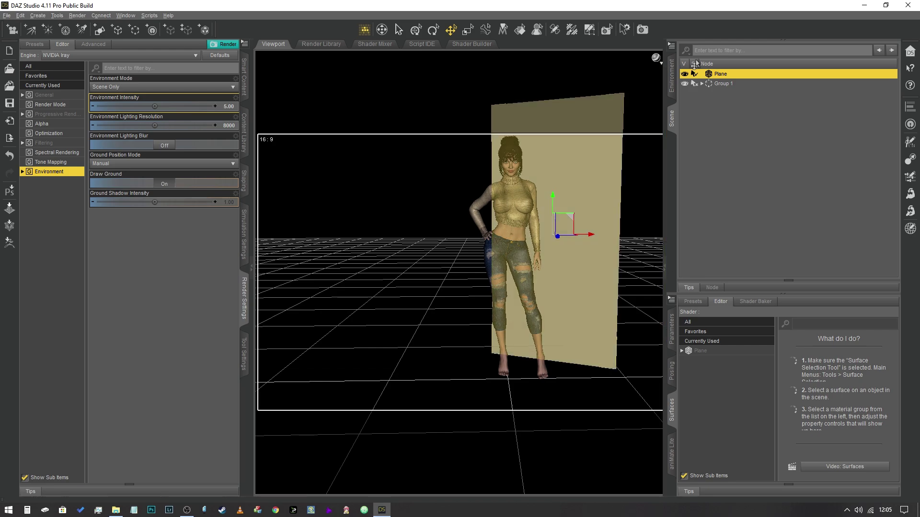
click(681, 351)
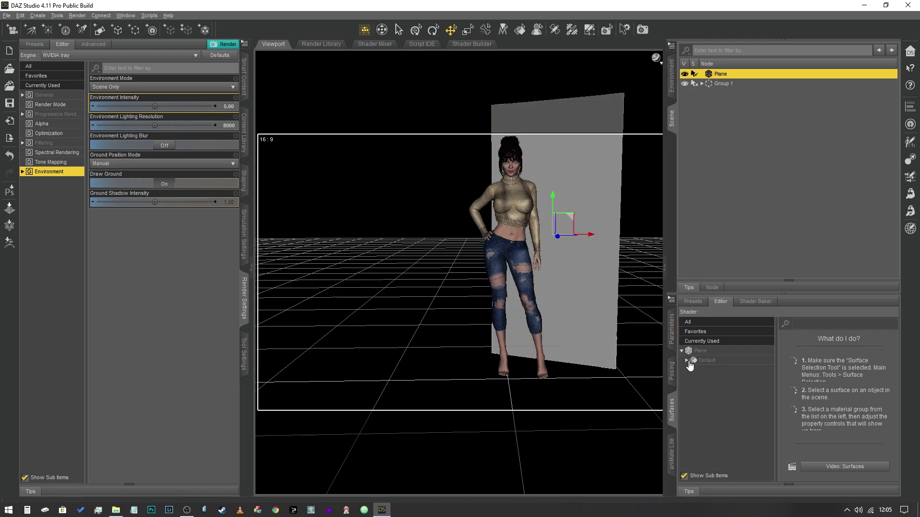
click(692, 360)
click(686, 361)
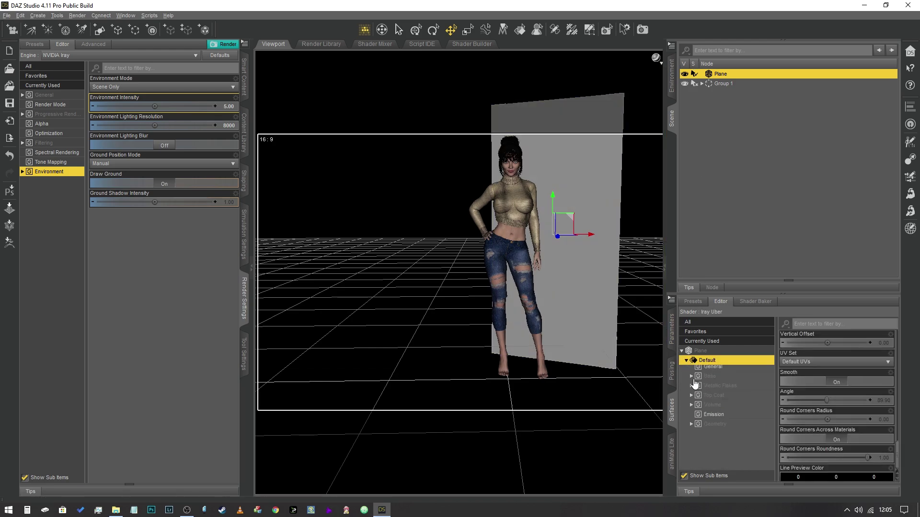
click(718, 418)
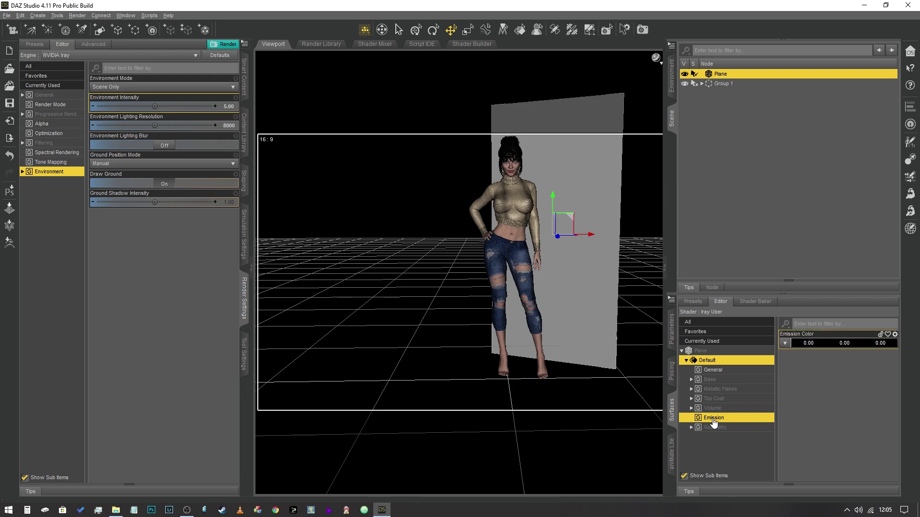
click(832, 344)
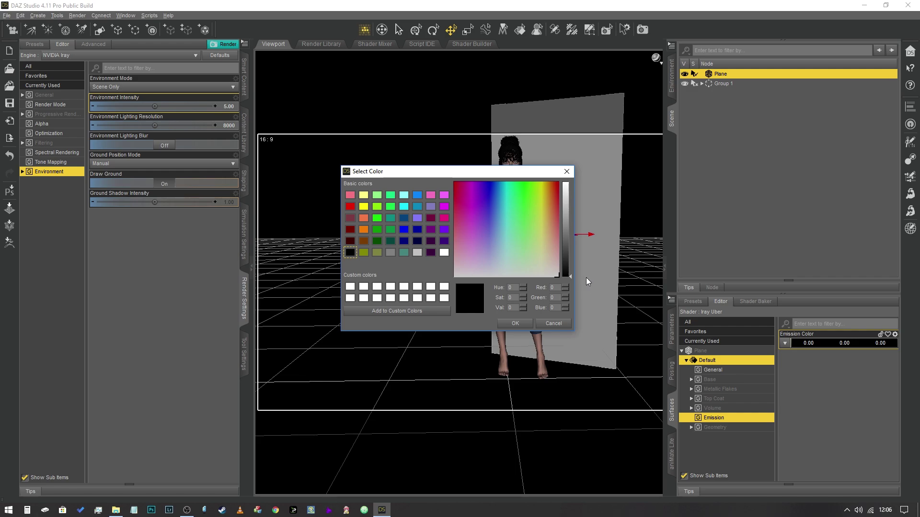
drag(571, 211, 564, 168)
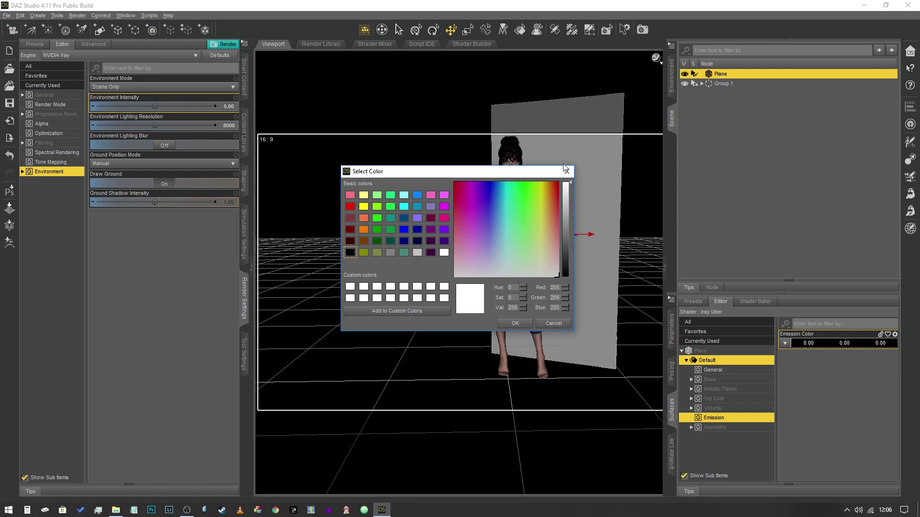
click(515, 324)
click(807, 441)
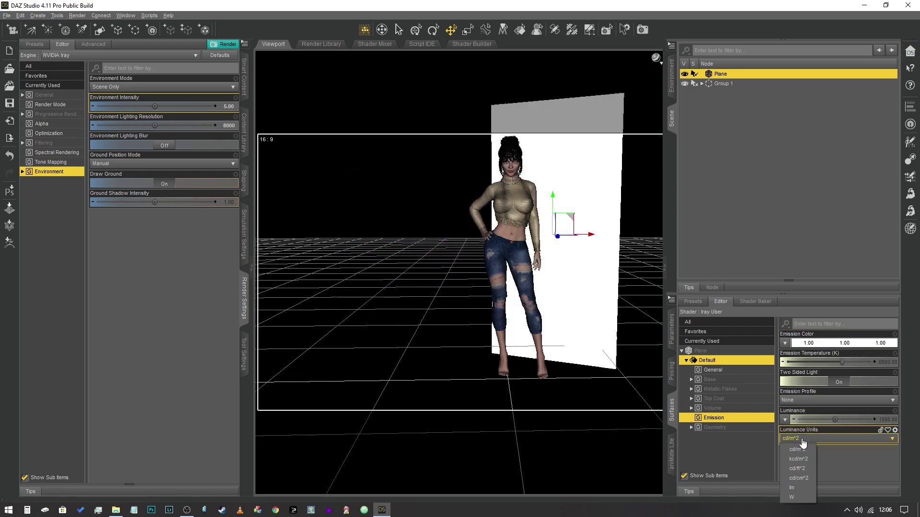
click(803, 459)
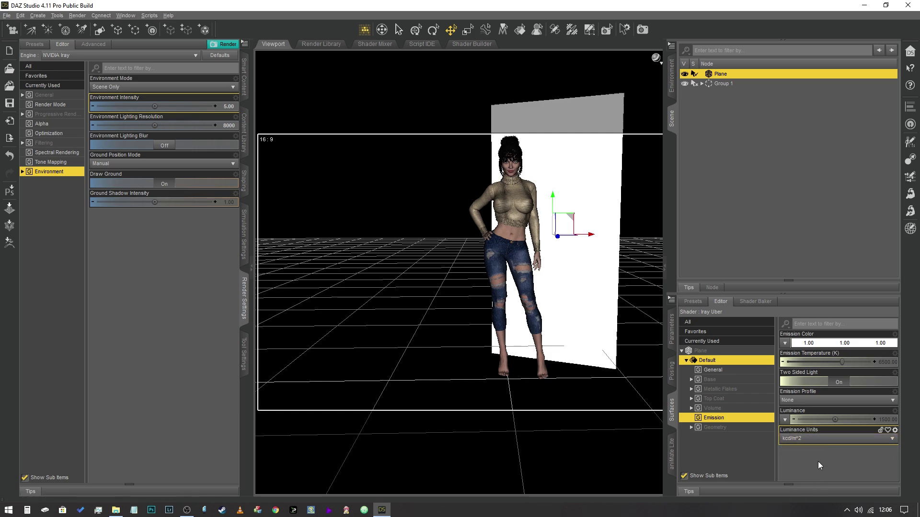
Set the Cutout Opacity in the plane's Geometry surface settings to 0.0001
click(728, 428)
click(882, 343)
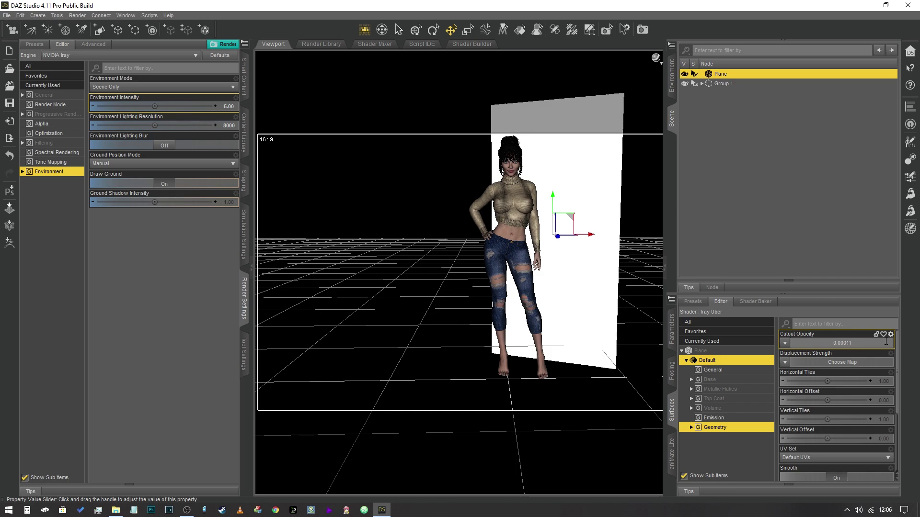
text(0.00011)
key(BackSpace)
key(Return)
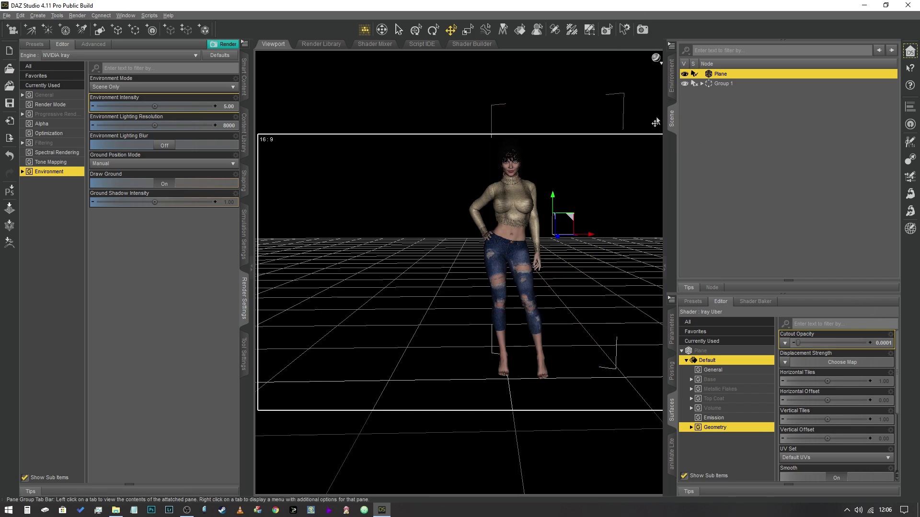
Preview the backlit figure through Camera 1 with the NVIDIA Iray draw style
click(245, 309)
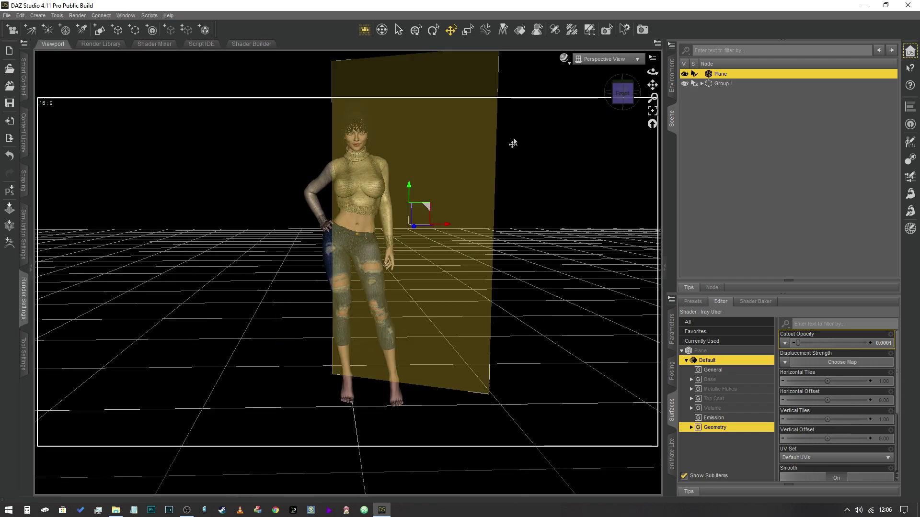
click(579, 65)
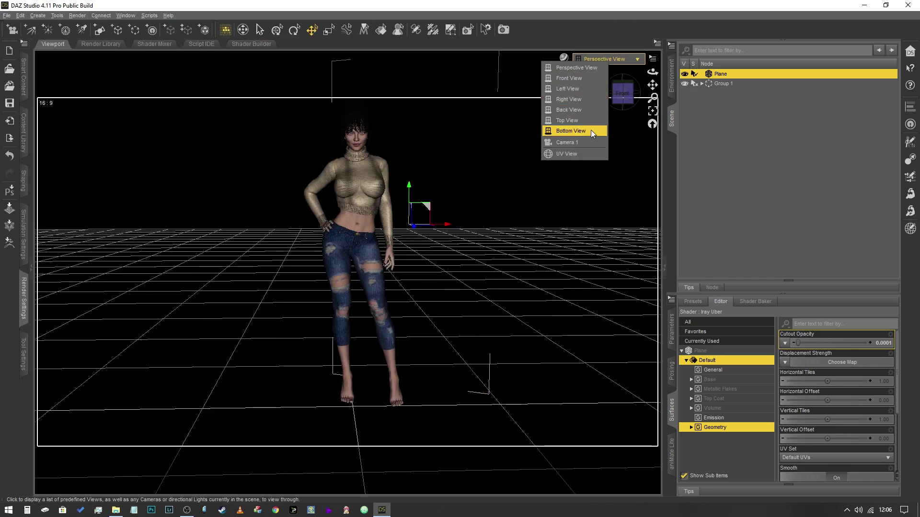
click(582, 140)
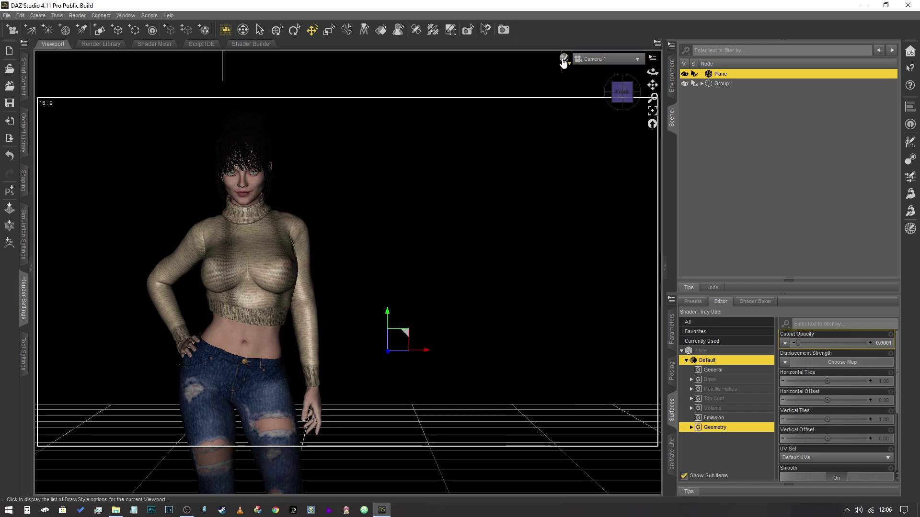
click(564, 57)
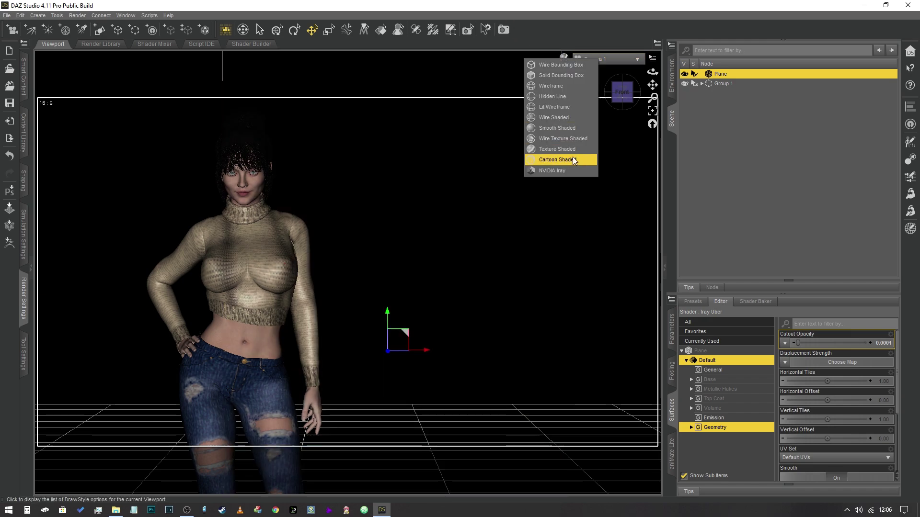
click(567, 171)
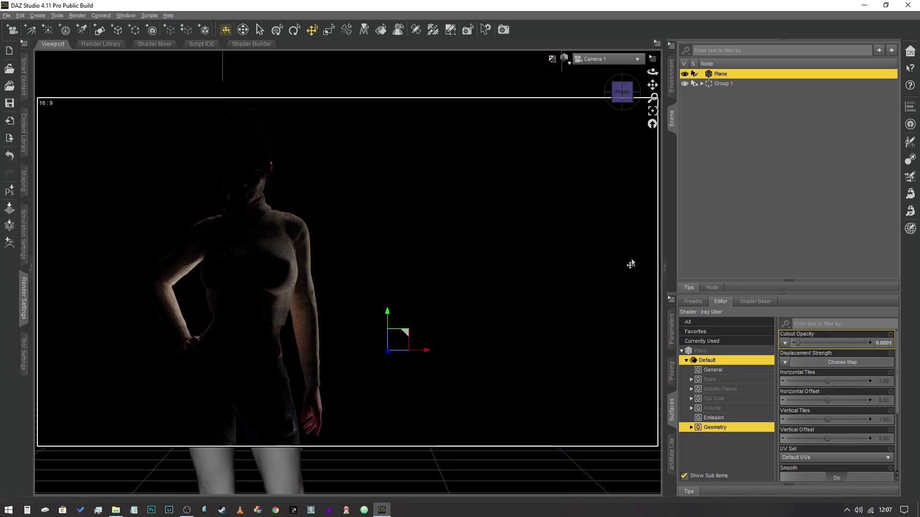
Return the viewport to the Texture Shaded draw style and the Perspective View
click(564, 57)
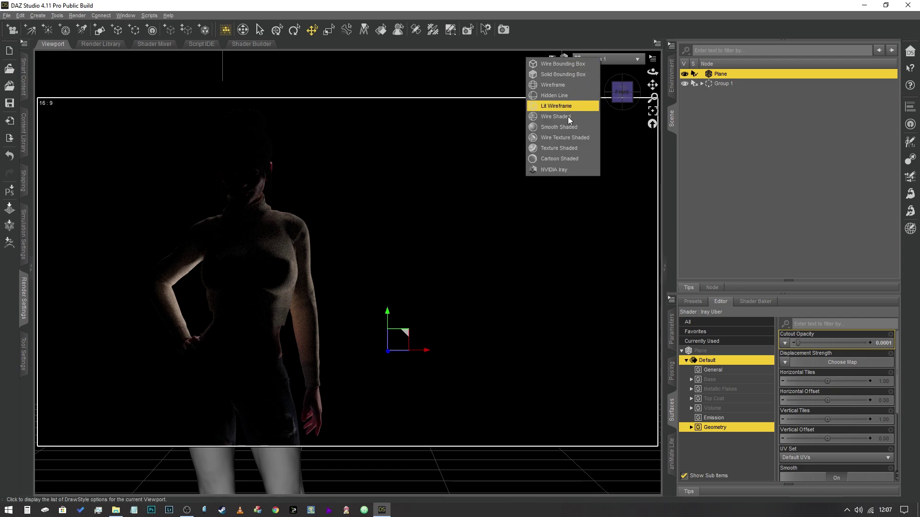
click(568, 148)
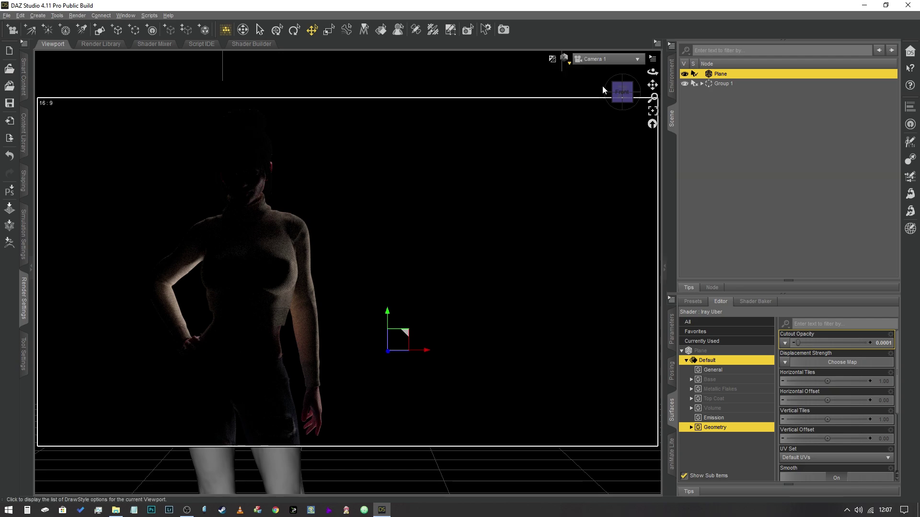
click(602, 62)
click(602, 65)
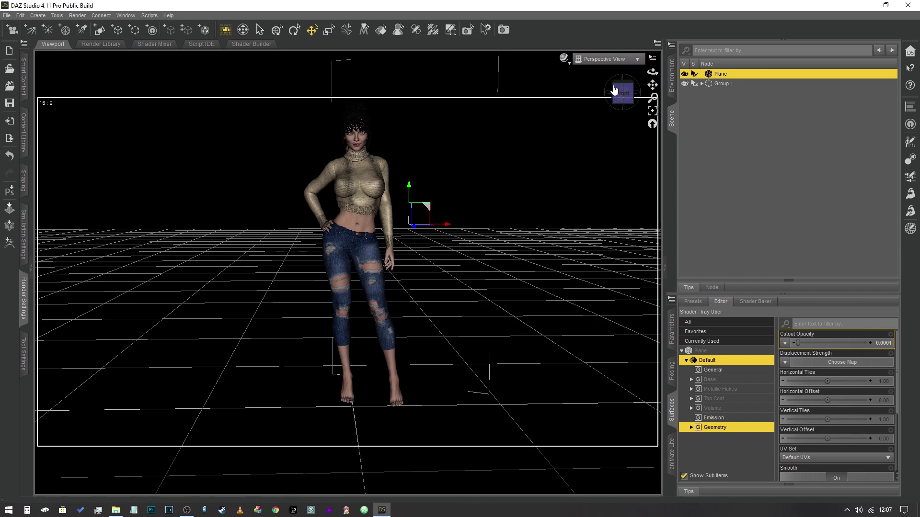
Create a second 1 m plane primitive at World Center and move it behind the figure's bent arm, to about Z -98
click(613, 88)
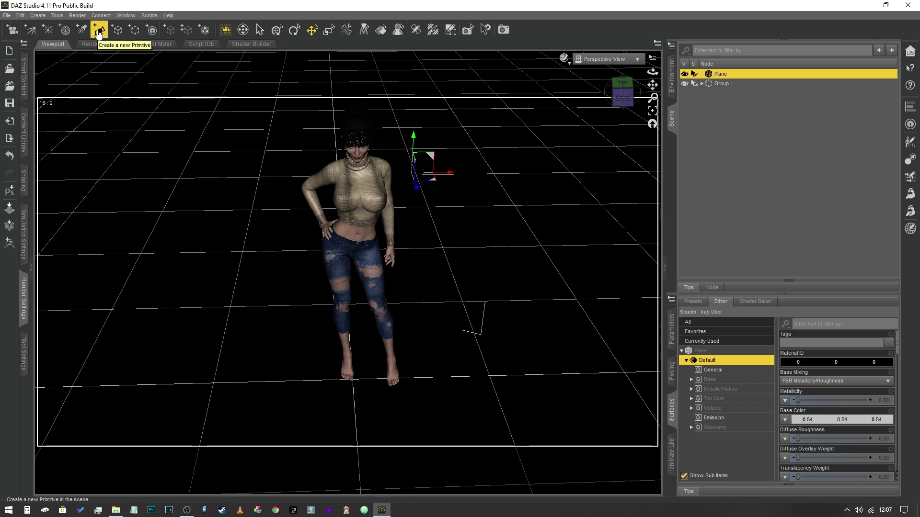
click(99, 32)
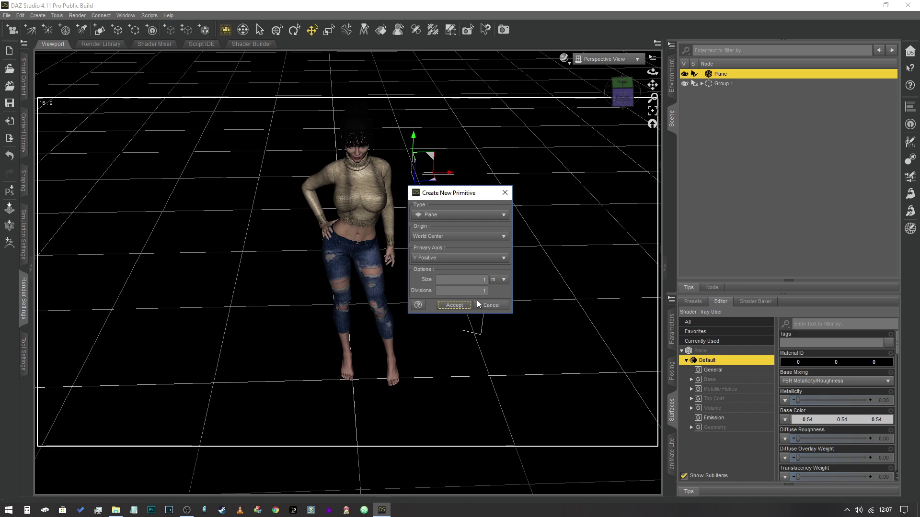
click(455, 306)
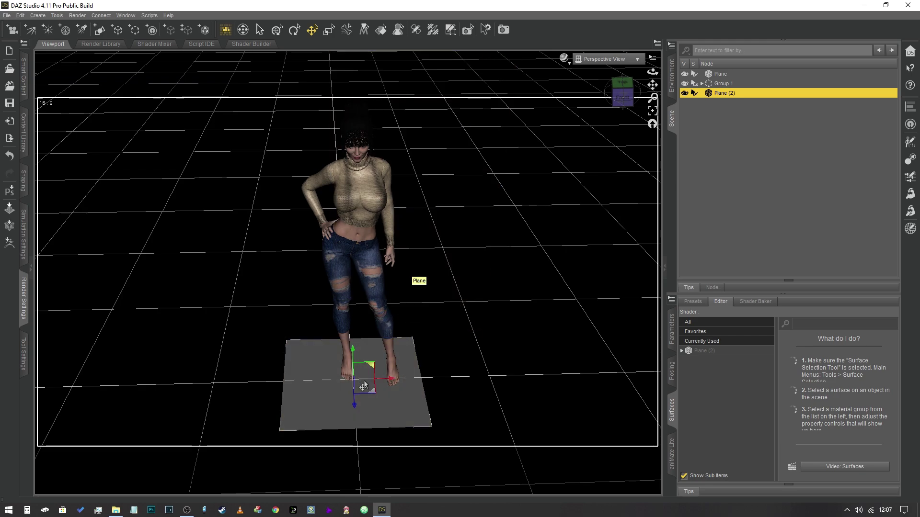
drag(372, 397, 287, 322)
Stand the second plane upright with an X Rotate of 90 and turn it toward the figure, to about Y 270, Z -270
click(671, 330)
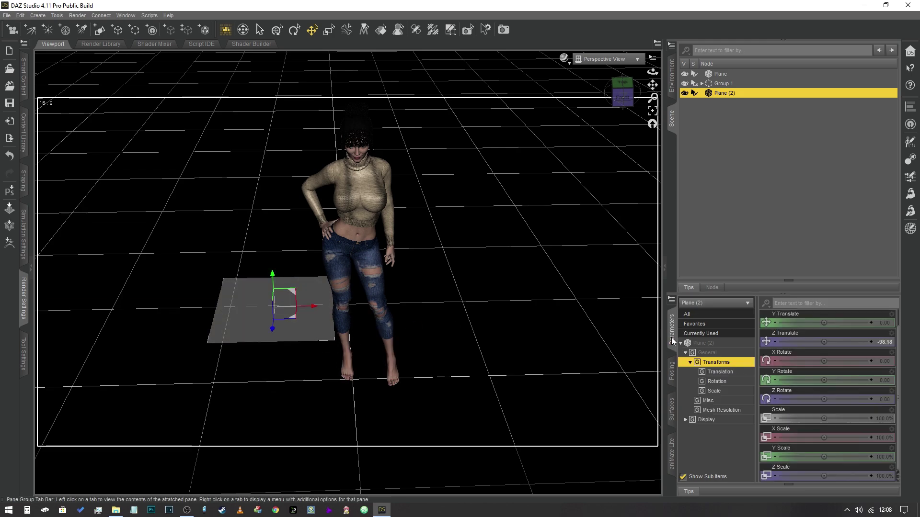
click(886, 361)
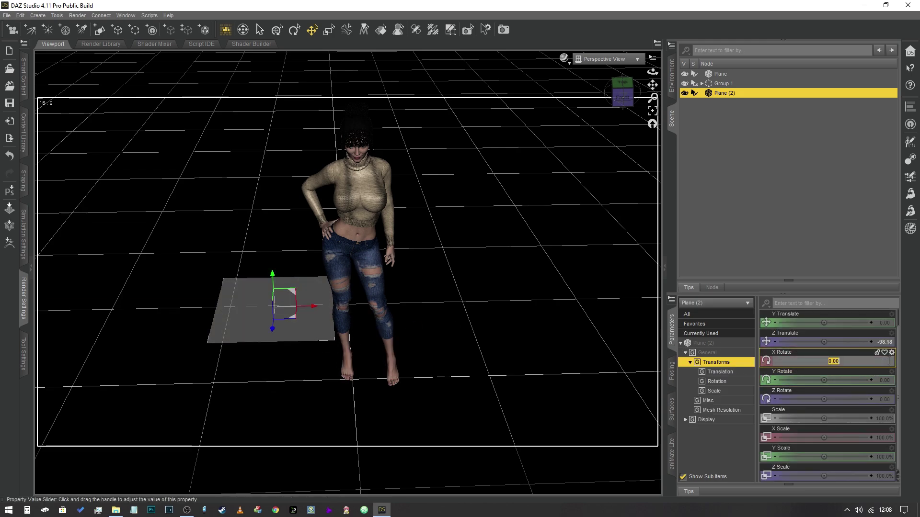
text(90)
key(Return)
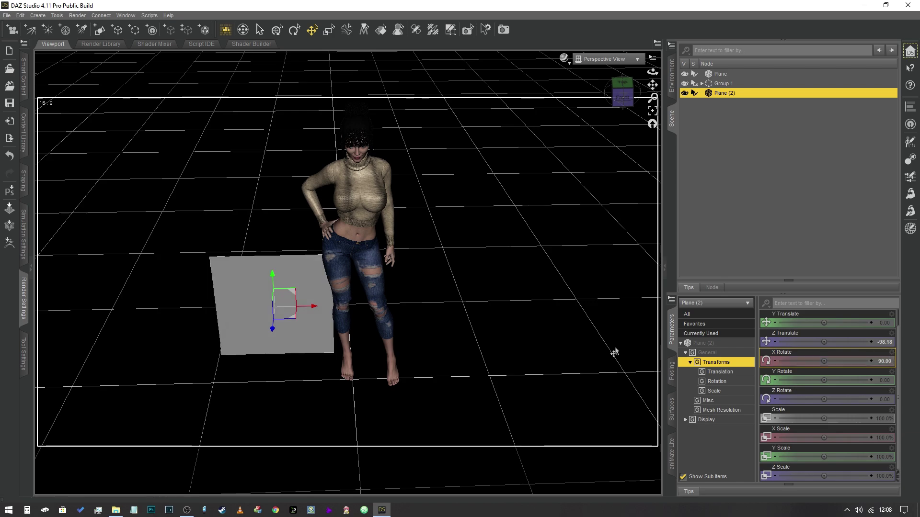
click(300, 28)
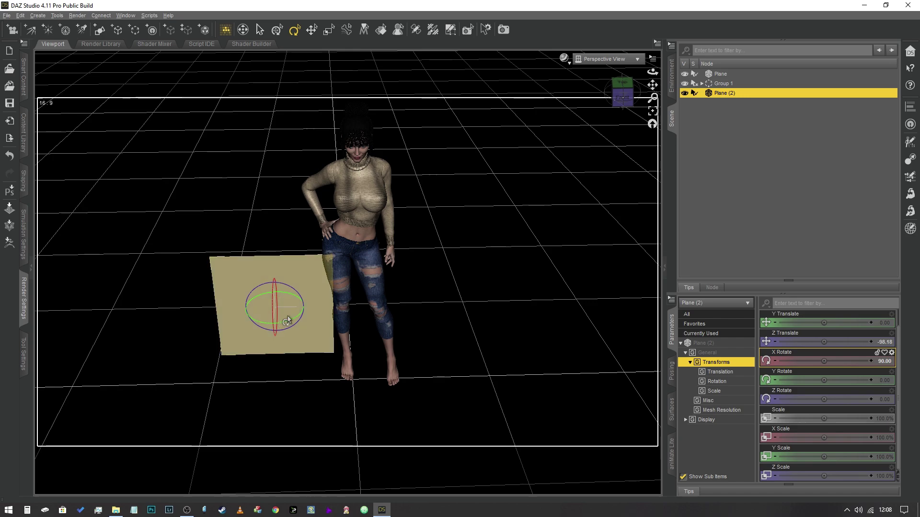
drag(282, 327, 300, 318)
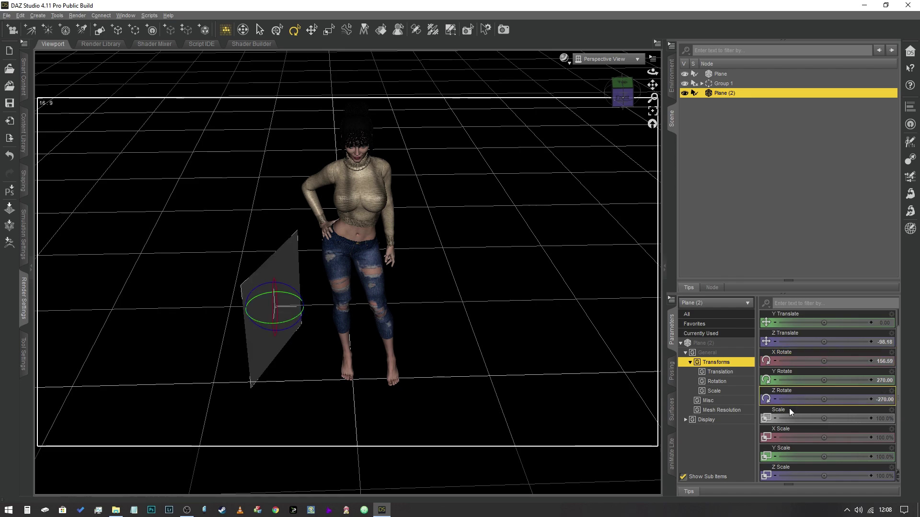
Raise the second plane to a Y Translate of 120 and enlarge it to about 174% X Scale and 278% Z Scale
click(885, 323)
text(1)
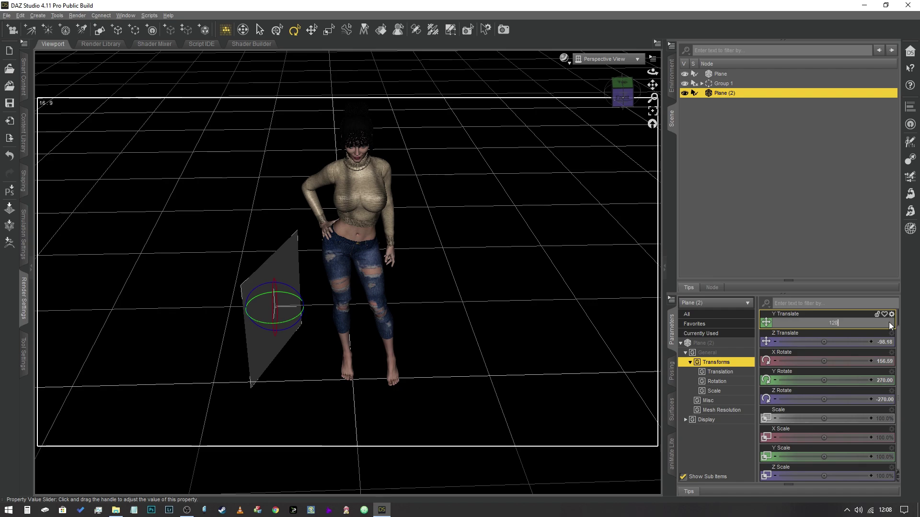
text(20)
key(Return)
click(311, 30)
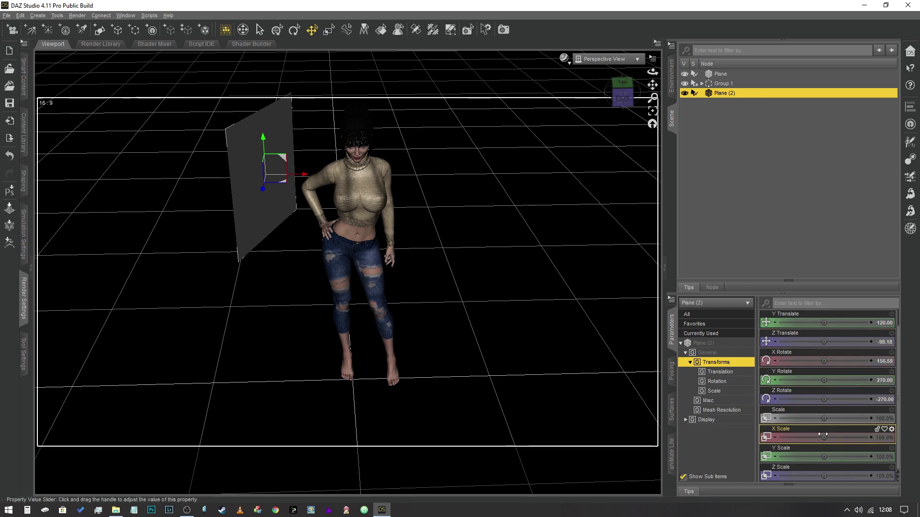
drag(824, 434, 873, 435)
mouse_move(801, 471)
mouse_down()
mouse_move(858, 471)
mouse_move(800, 471)
mouse_up()
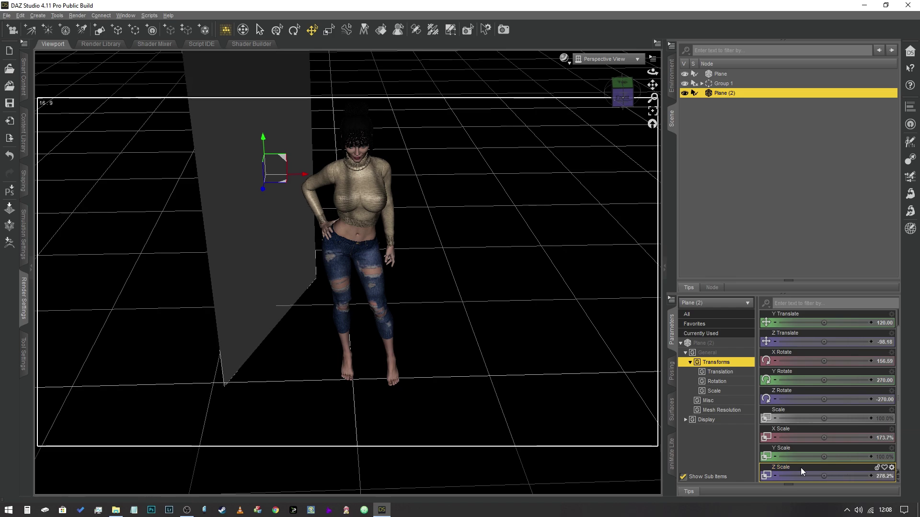
Make the second plane's surface emissive with a pure white Emission Color and set its Luminance Units to kcd/m^2
click(671, 410)
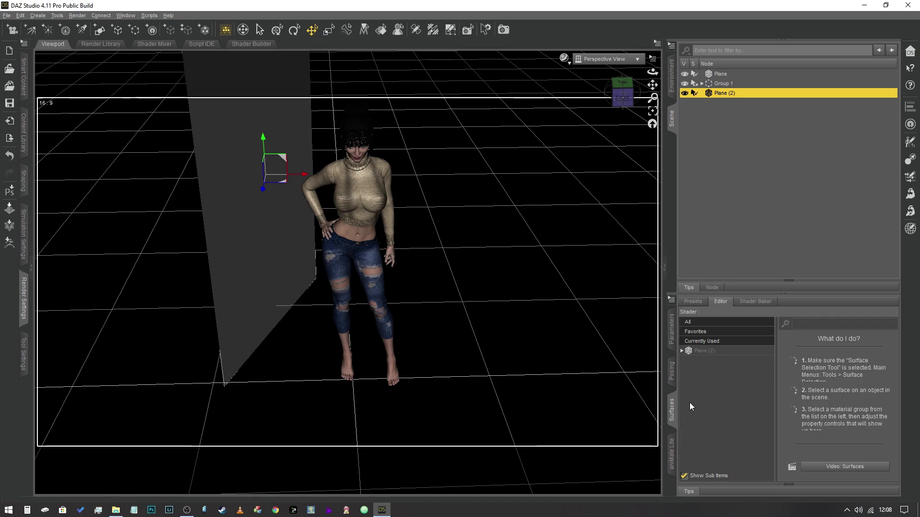
click(682, 351)
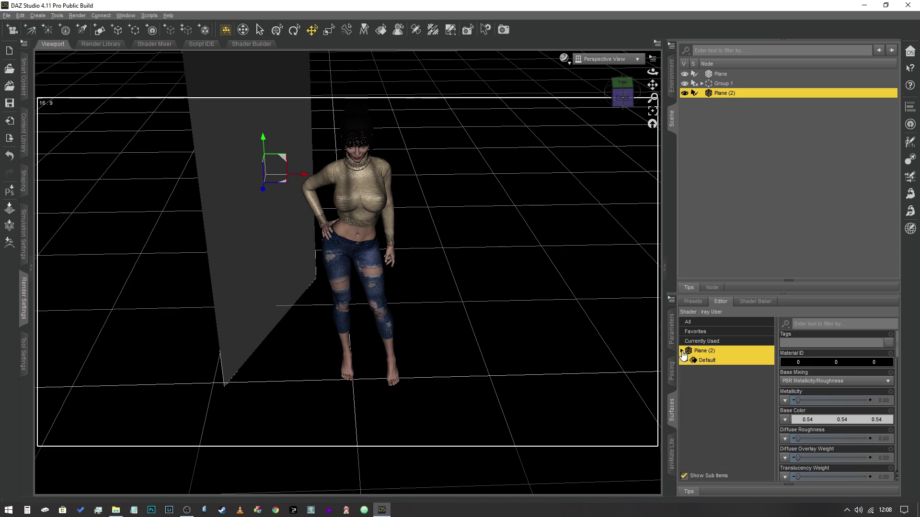
click(687, 361)
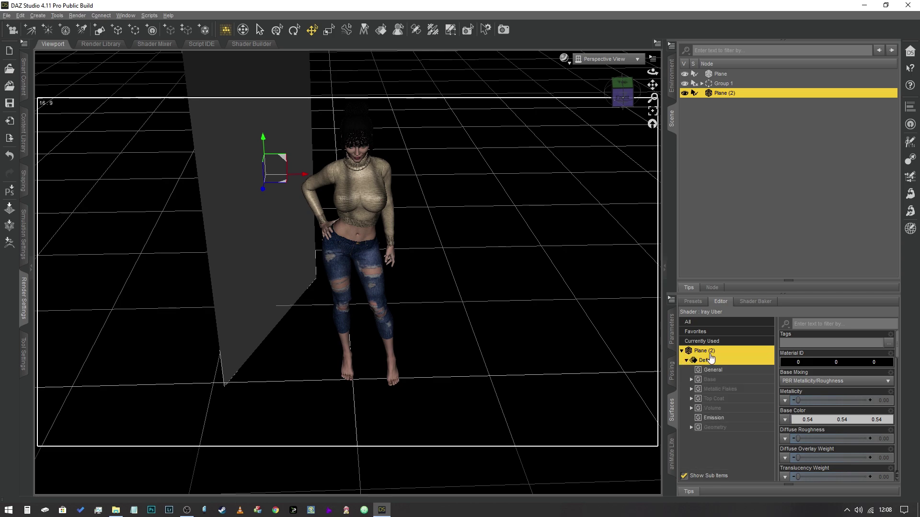
click(708, 419)
mouse_move(526, 259)
mouse_down()
mouse_move(548, 223)
mouse_move(450, 192)
mouse_move(434, 318)
mouse_up()
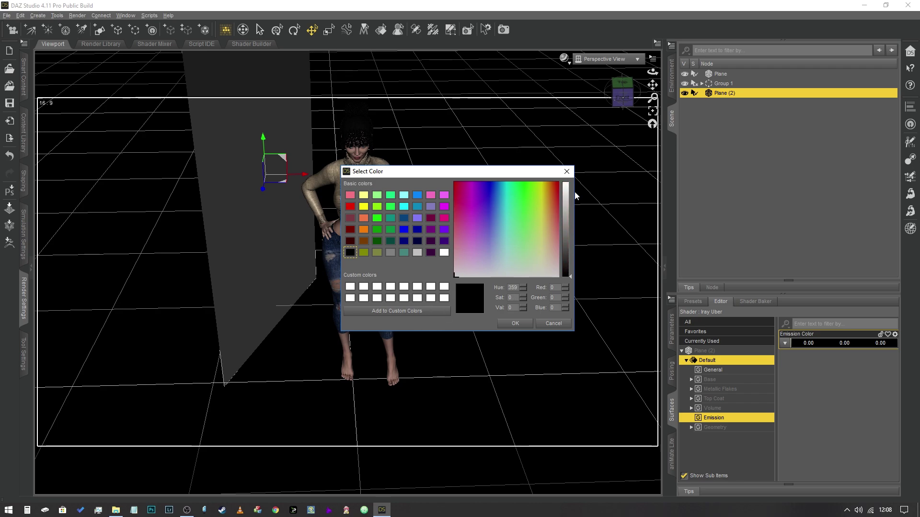
drag(574, 191, 566, 162)
click(514, 324)
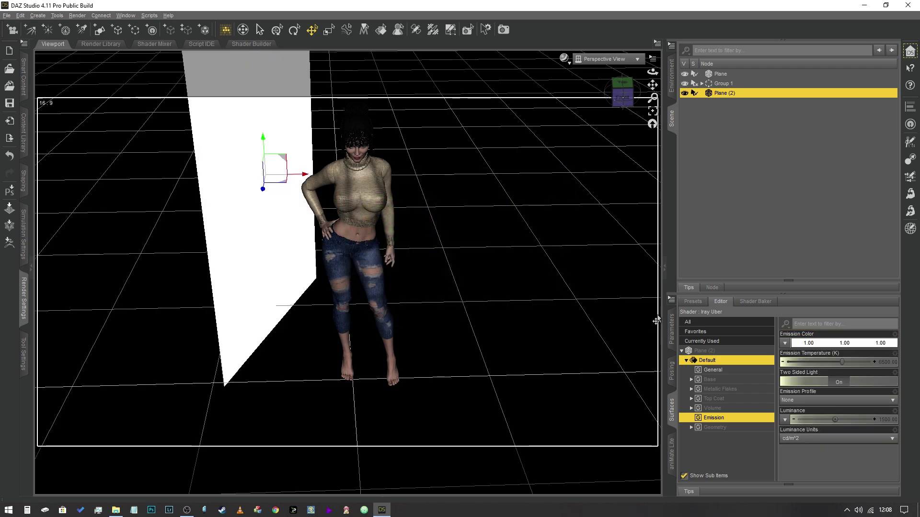
click(843, 439)
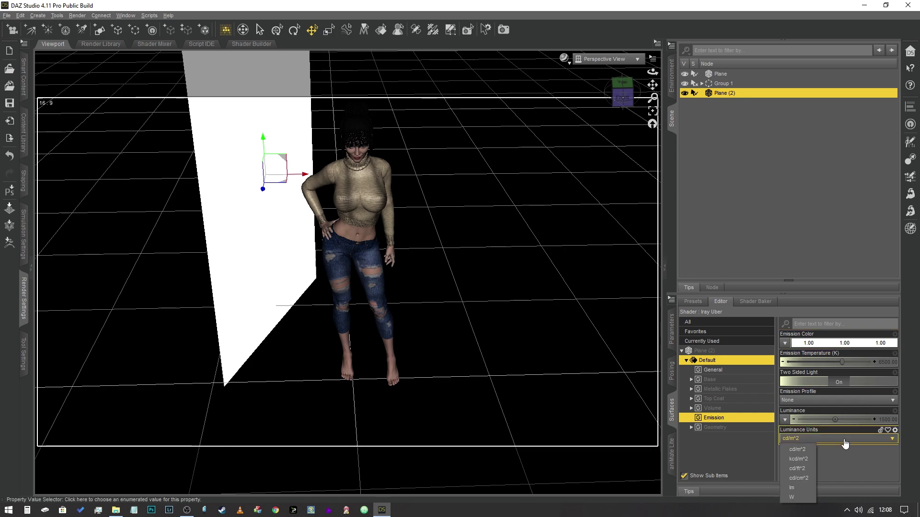
click(809, 461)
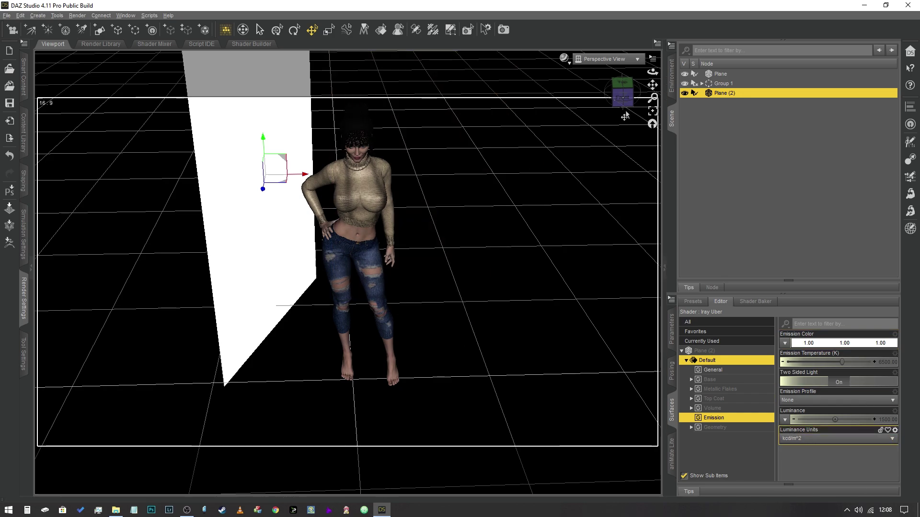
Move the second plane forward to about Z -56 and set its surface's Cutout Opacity to 0.0001
click(627, 90)
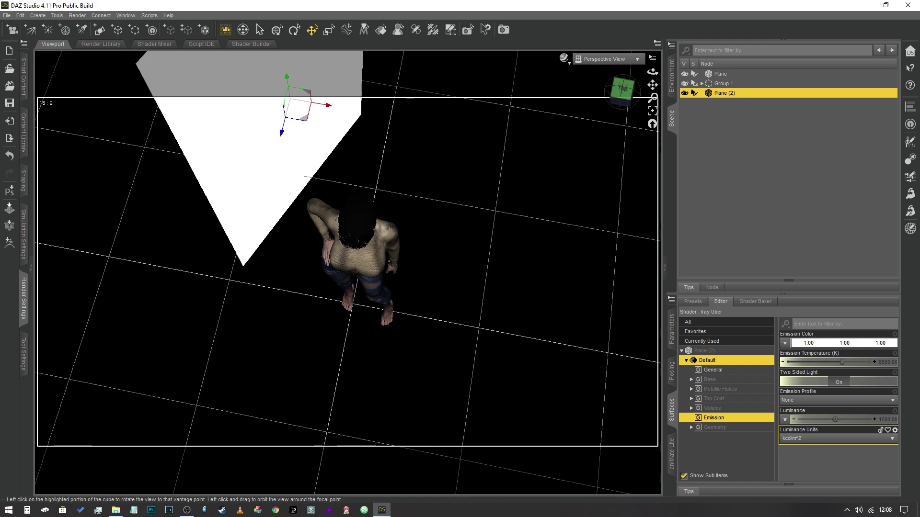
drag(305, 120, 278, 175)
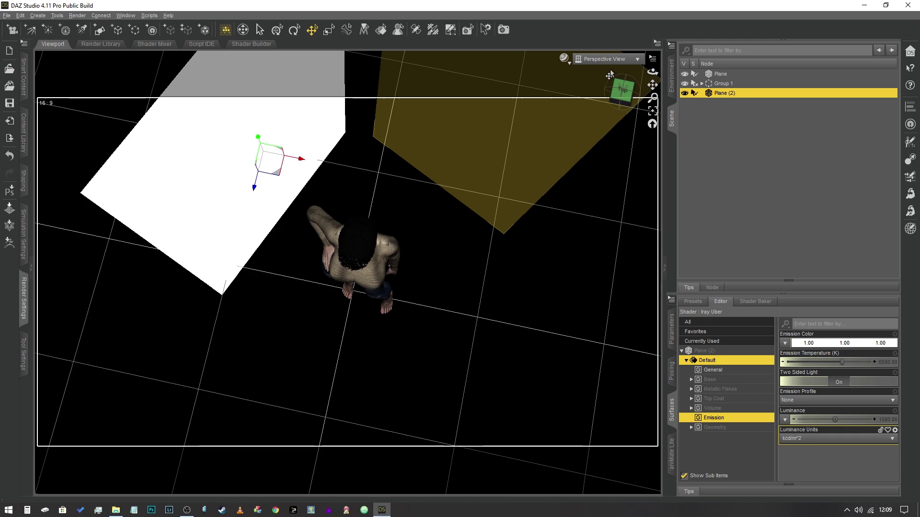
click(726, 428)
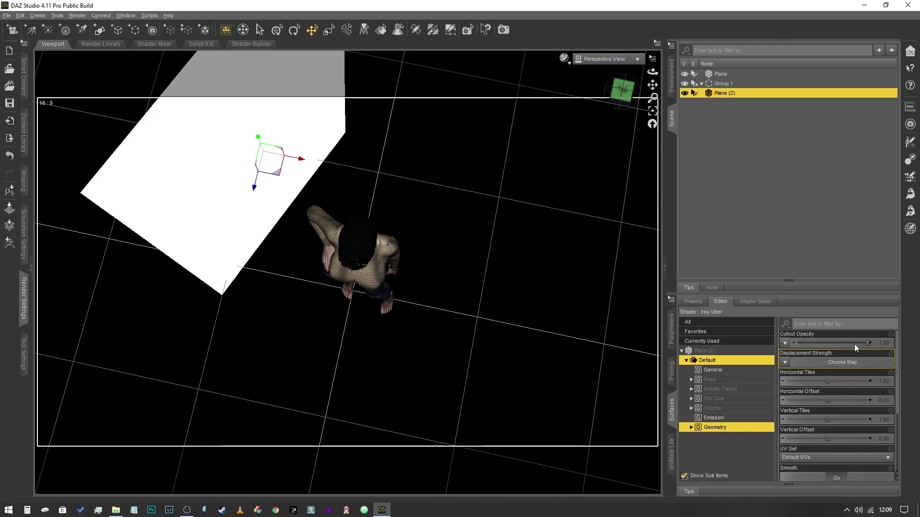
click(881, 342)
text(0.0)
key(Return)
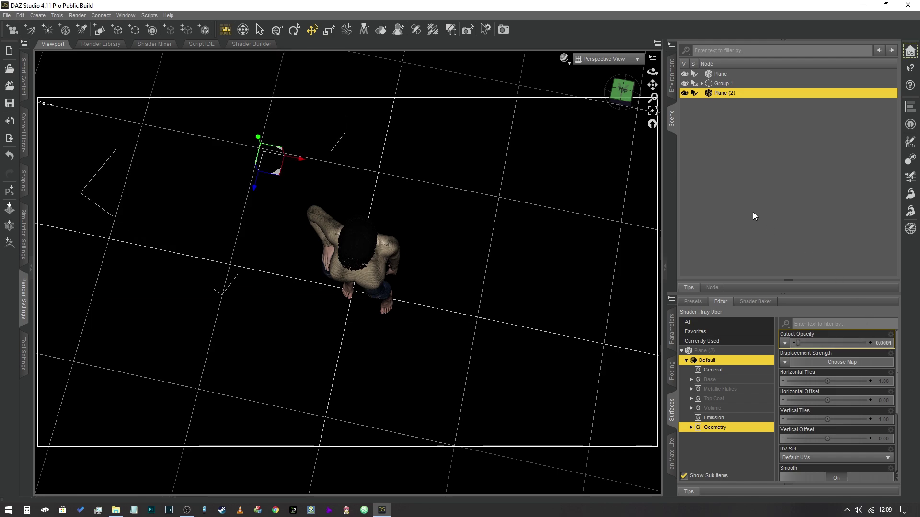
Hide the first plane and preview the scene through Camera 1 in the NVIDIA Iray draw style
click(618, 105)
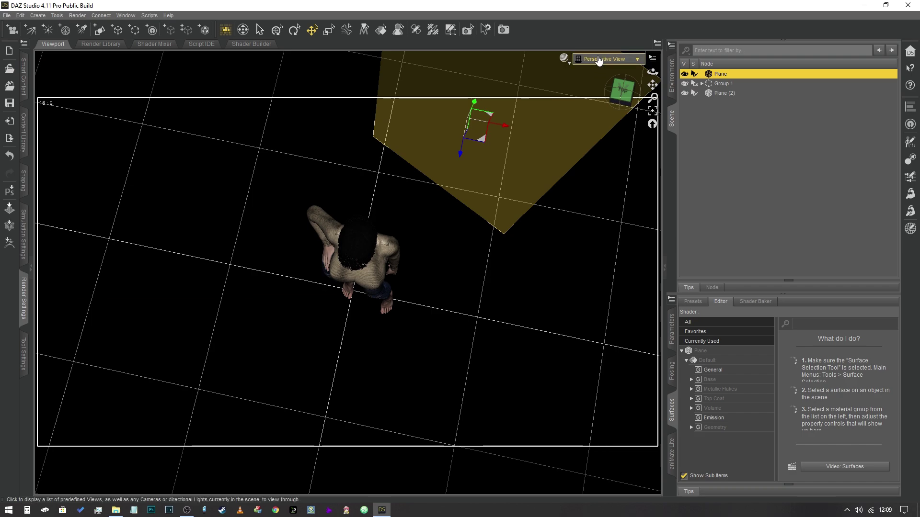
click(599, 59)
click(596, 135)
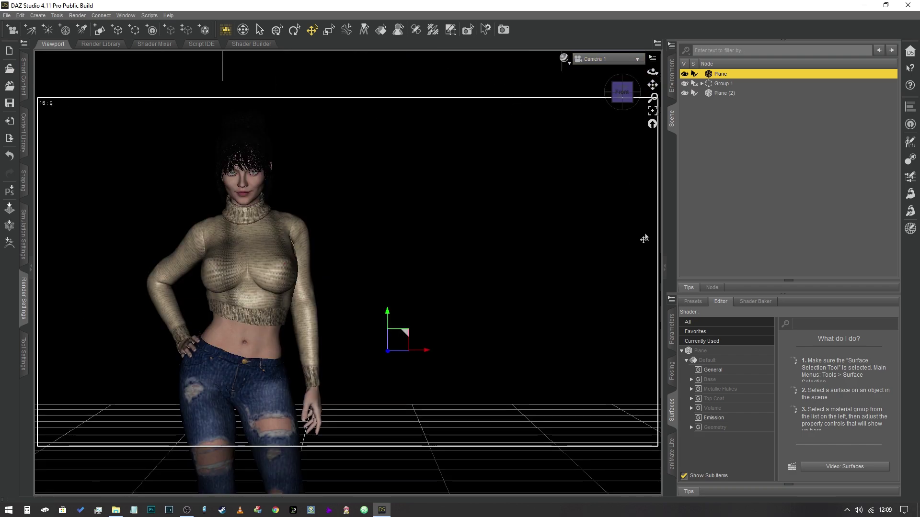
click(644, 238)
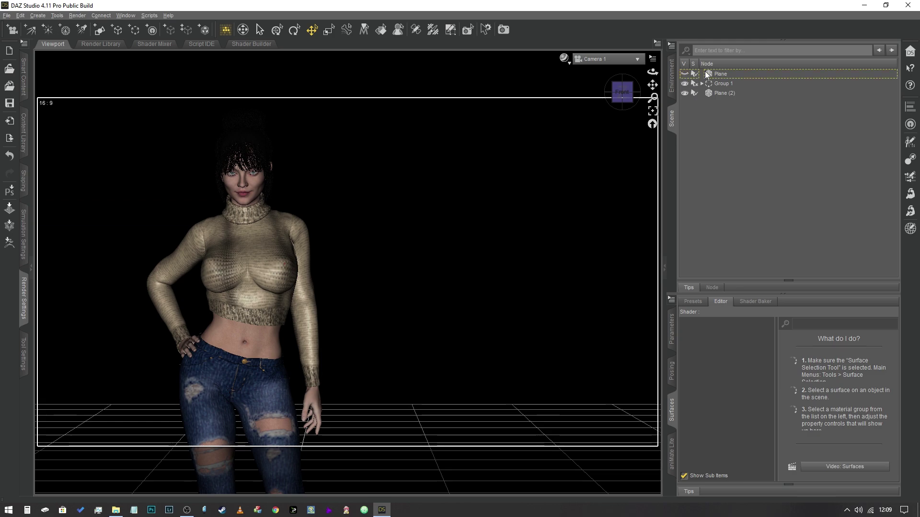
click(563, 58)
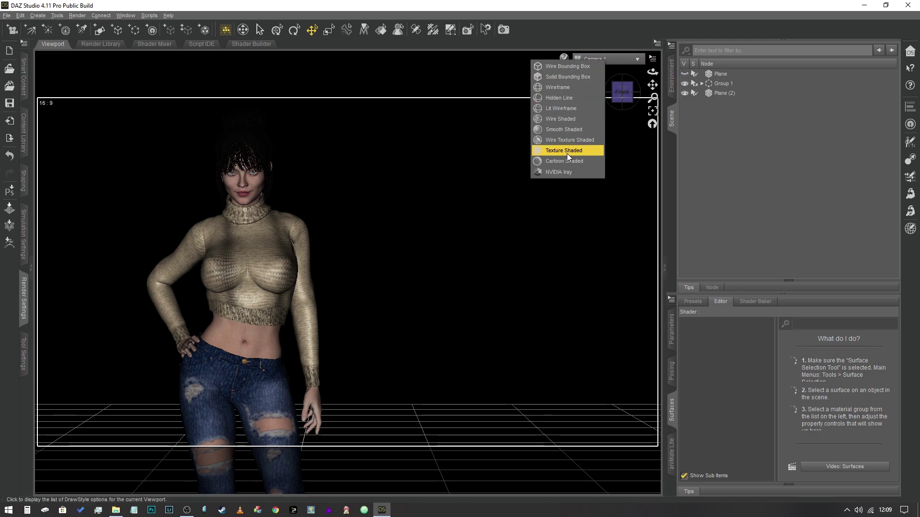
click(561, 172)
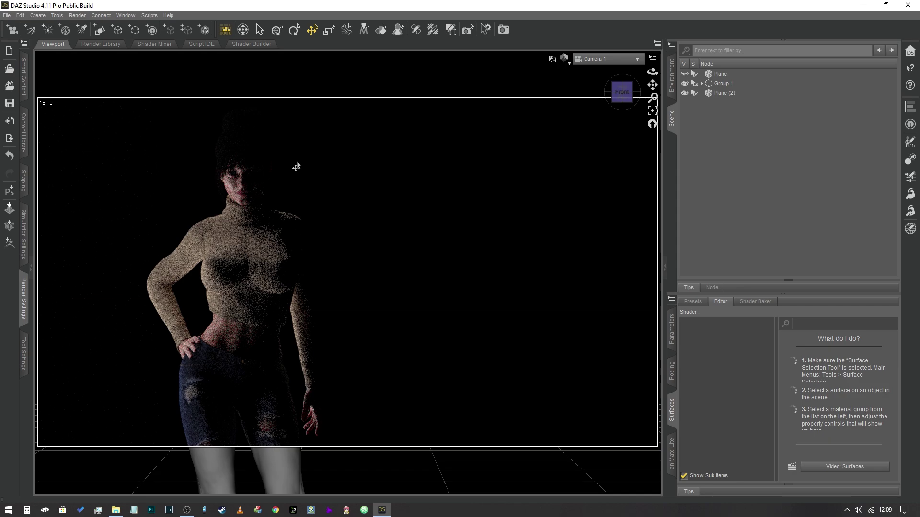
Set the second plane's Z Translate to -75 and make the first plane visible again in the Iray preview
click(721, 91)
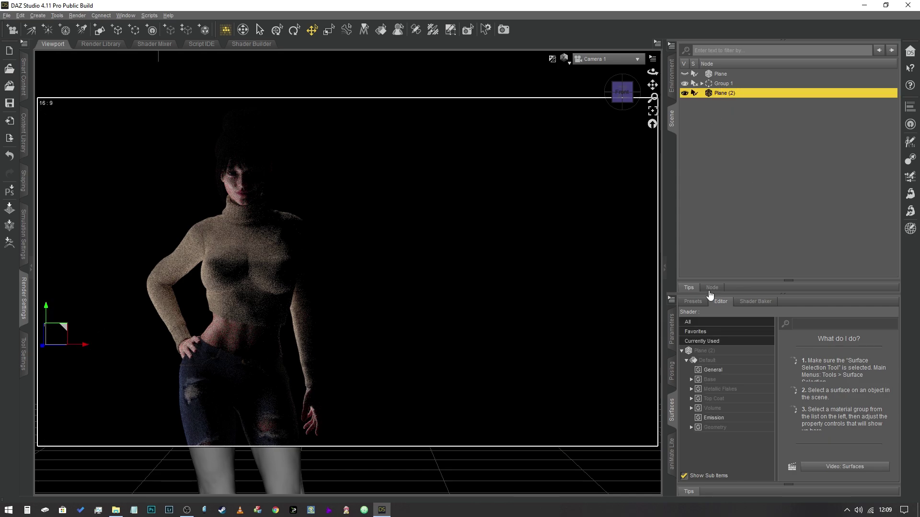
click(672, 331)
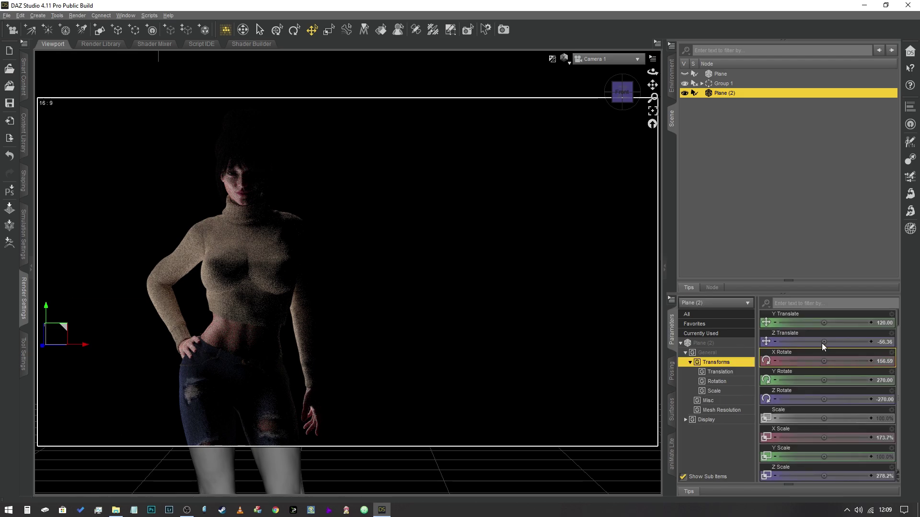
click(884, 343)
text(-75)
key(Return)
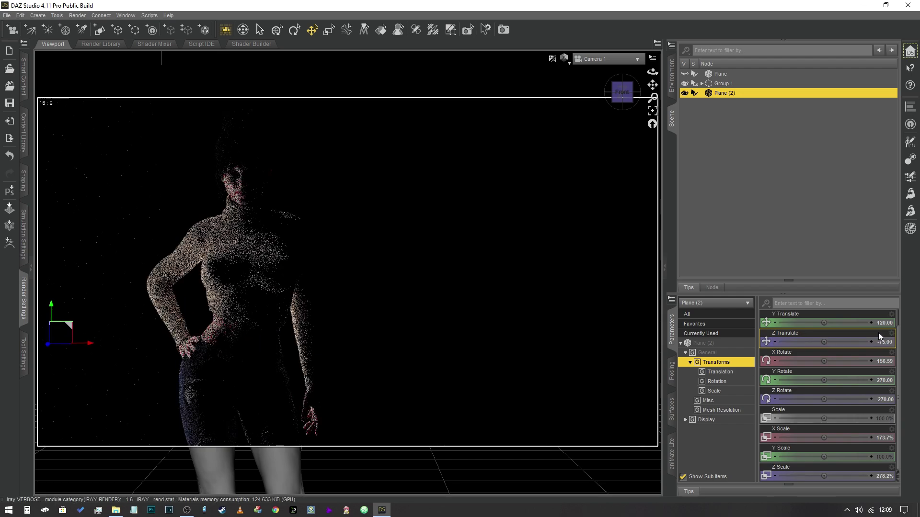
scroll(878, 333, up, 1)
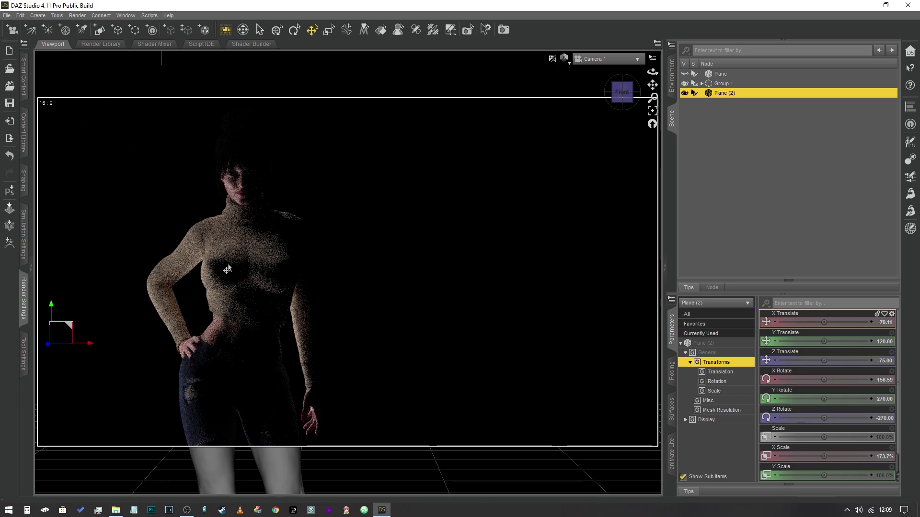
click(685, 74)
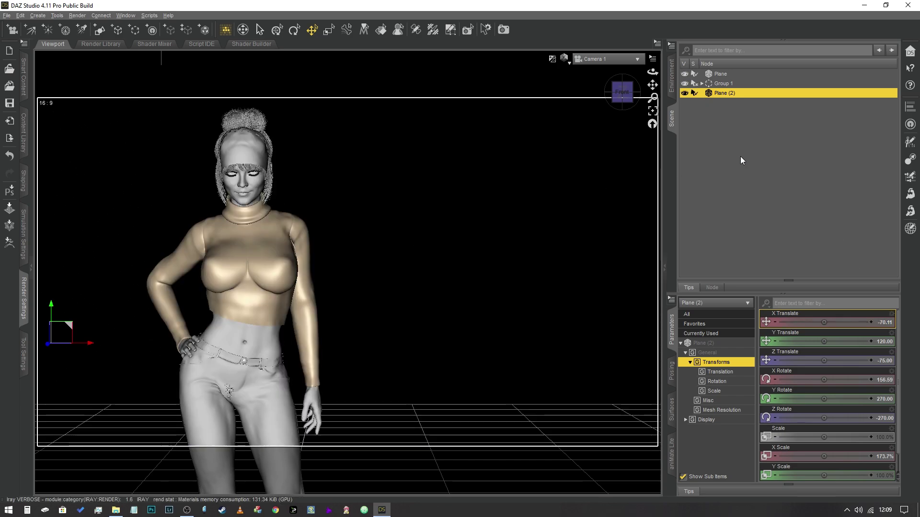